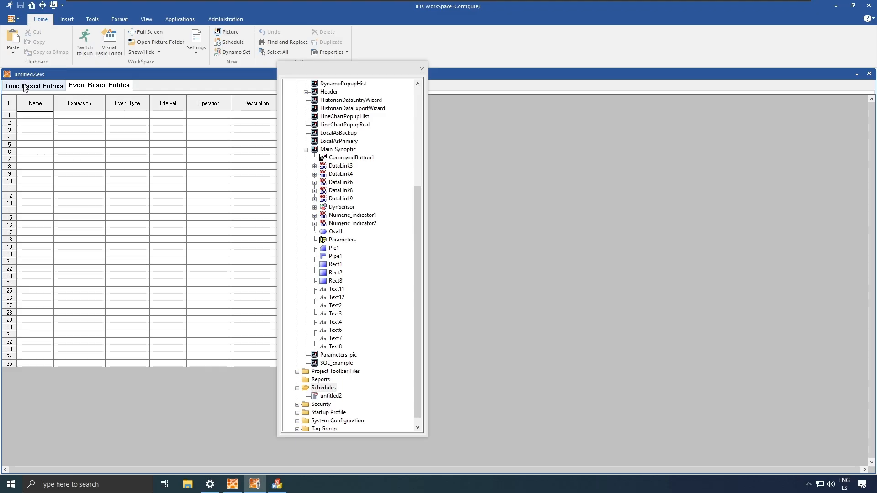
- Show the schedule's Time Based Entries
left_click(35, 86)
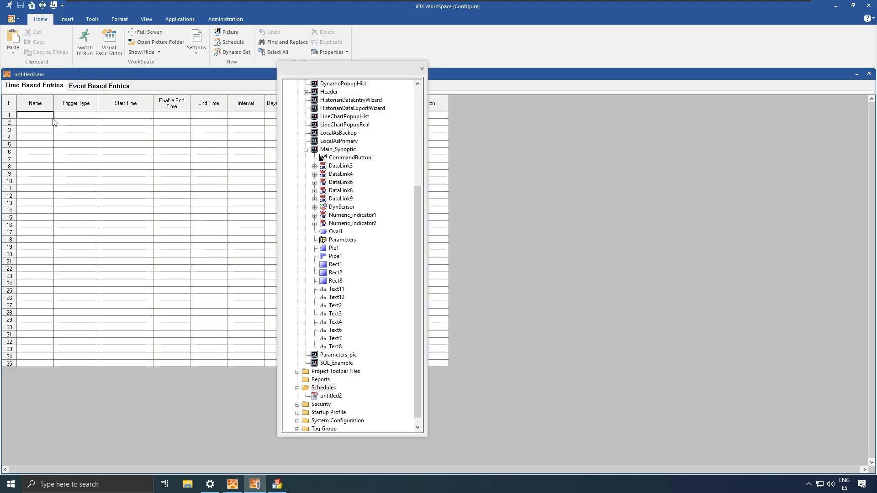
right_click(324, 388)
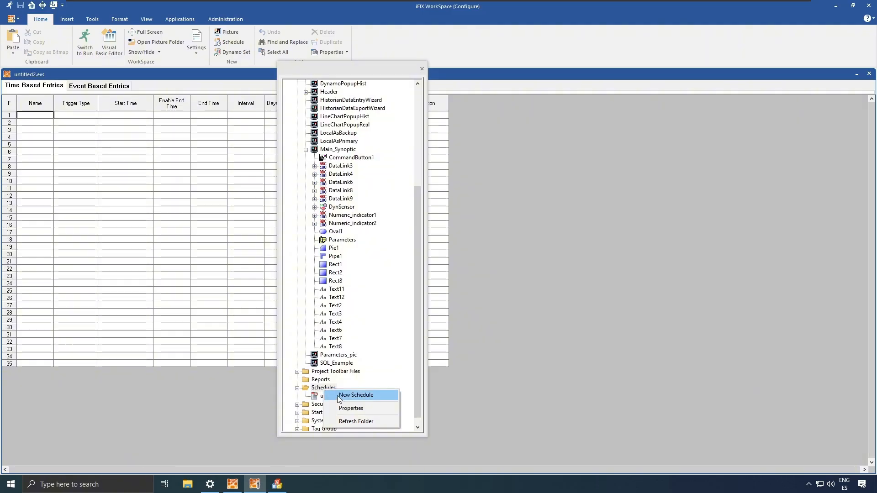
left_click(409, 380)
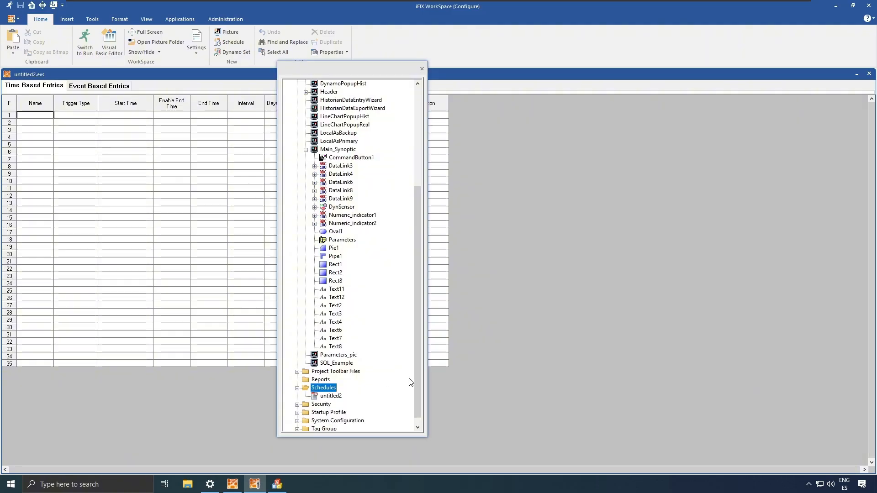
- Rename the untitled2 schedule to Demostration in its Property Window
right_click(332, 399)
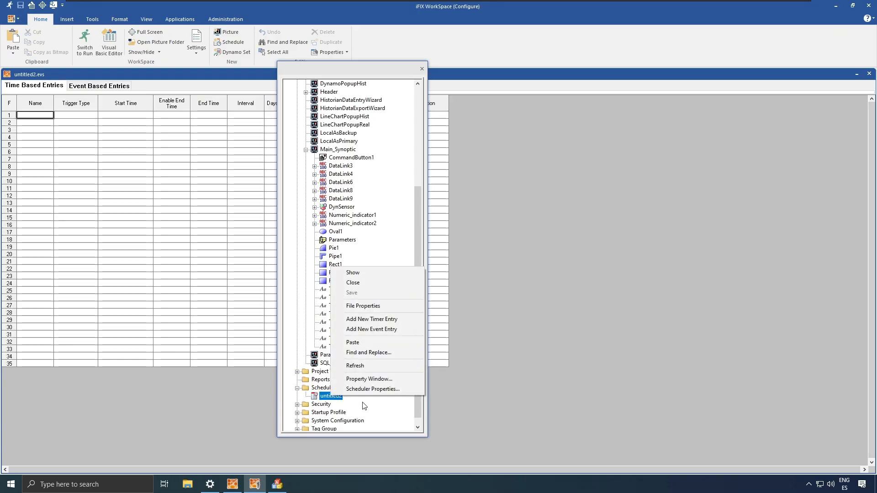
left_click(399, 379)
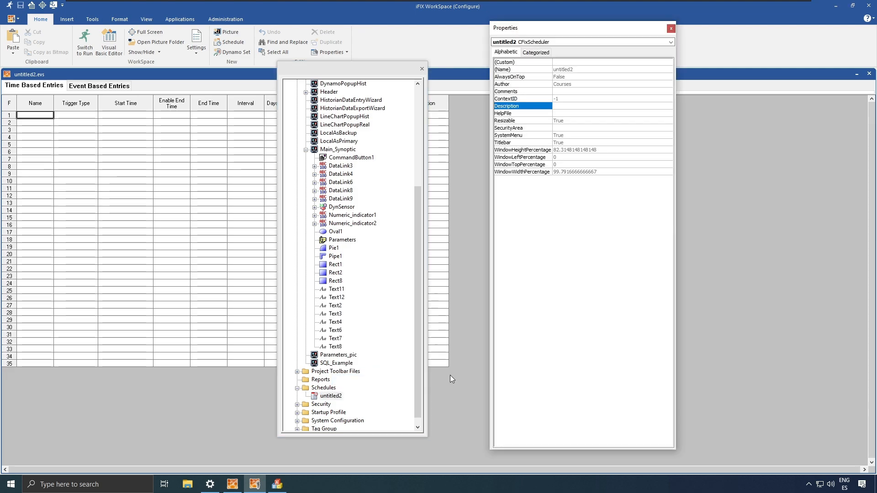
double_click(577, 70)
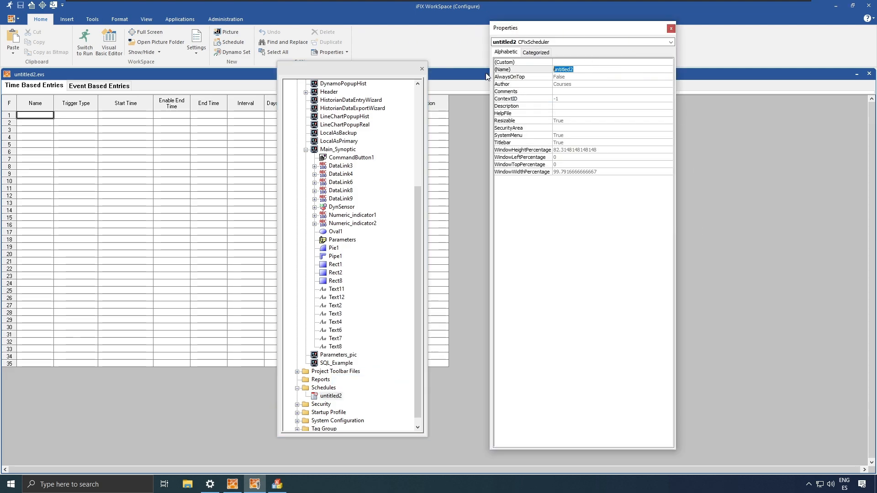
type("Demostration")
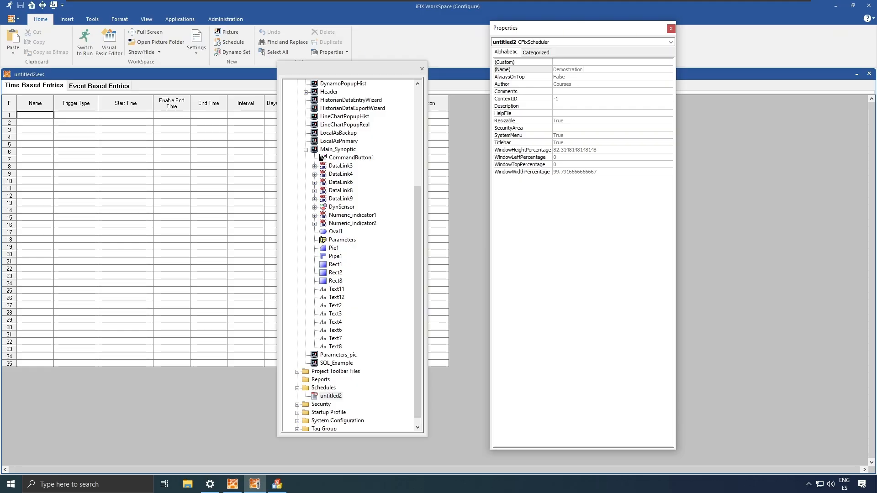
left_click(592, 120)
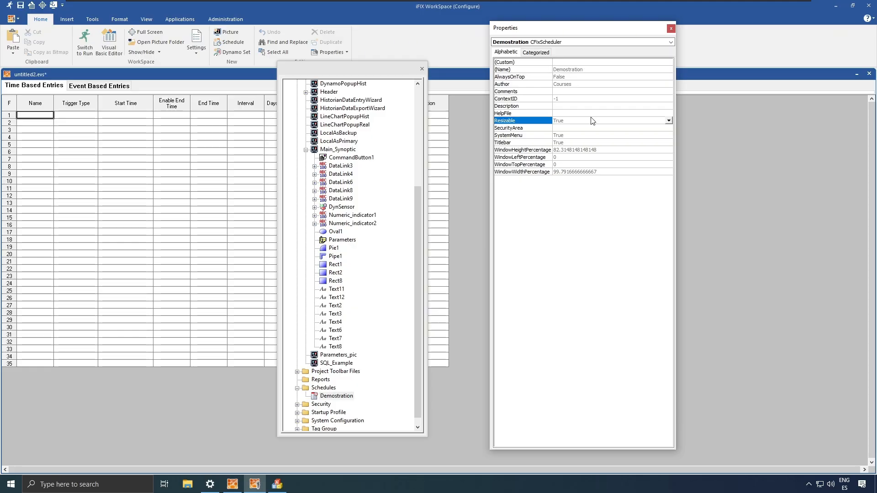
left_click(671, 29)
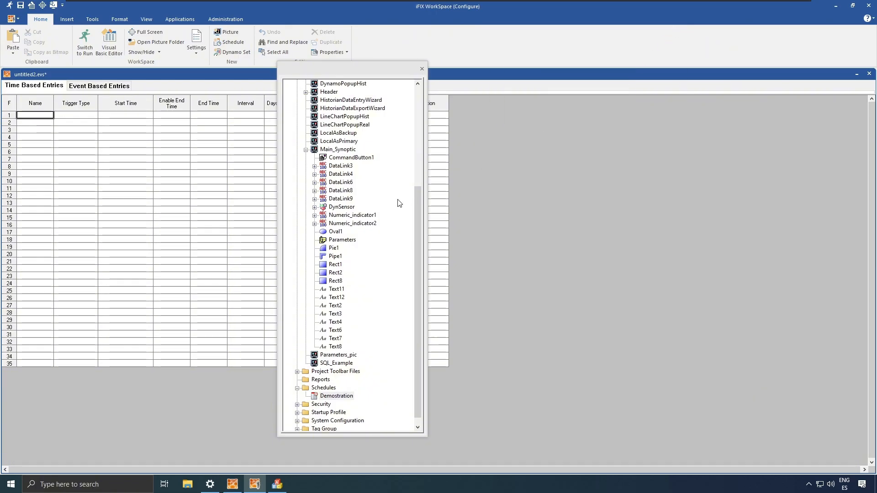
- Add a new timer entry to the Demostration schedule from the Time Based Entries grid
left_click(333, 396)
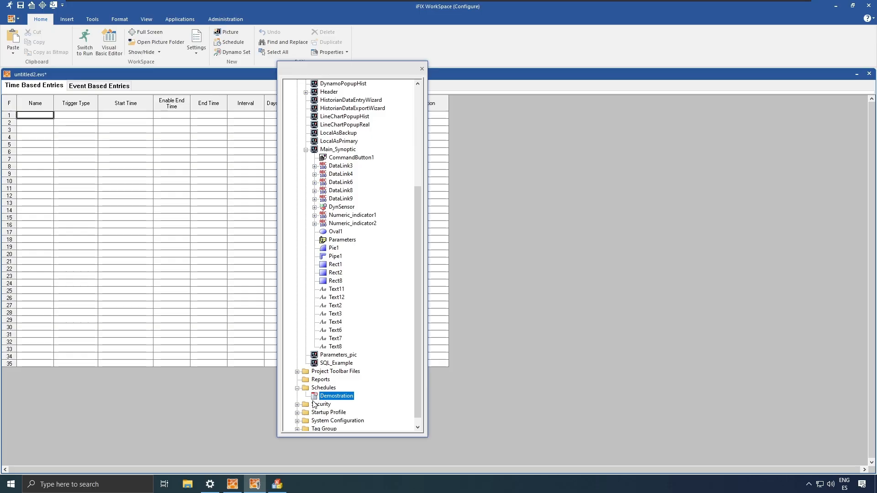
right_click(65, 115)
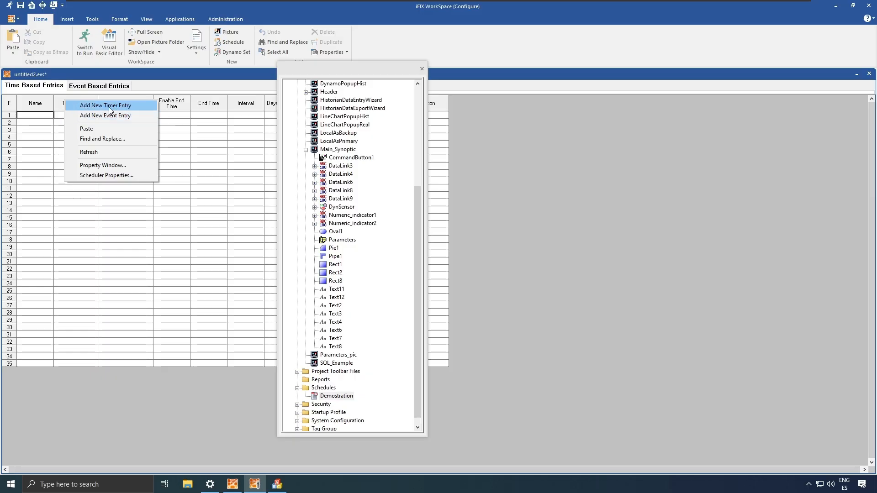
left_click(331, 397)
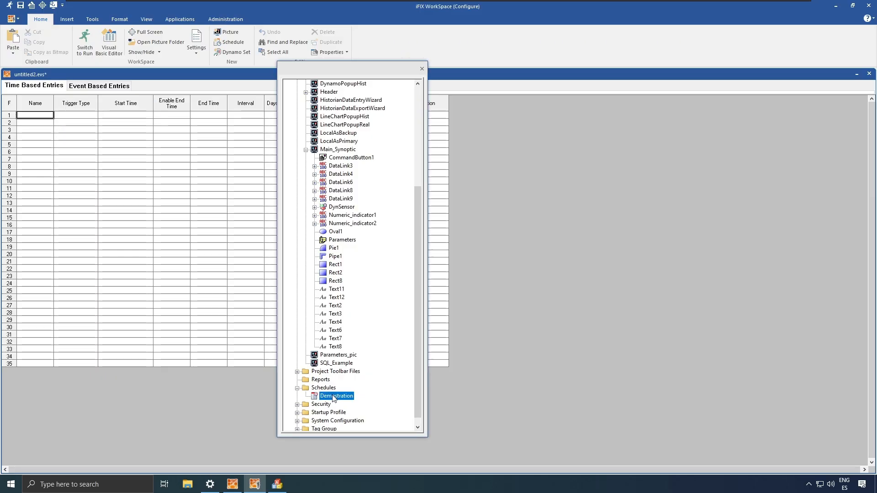
right_click(334, 397)
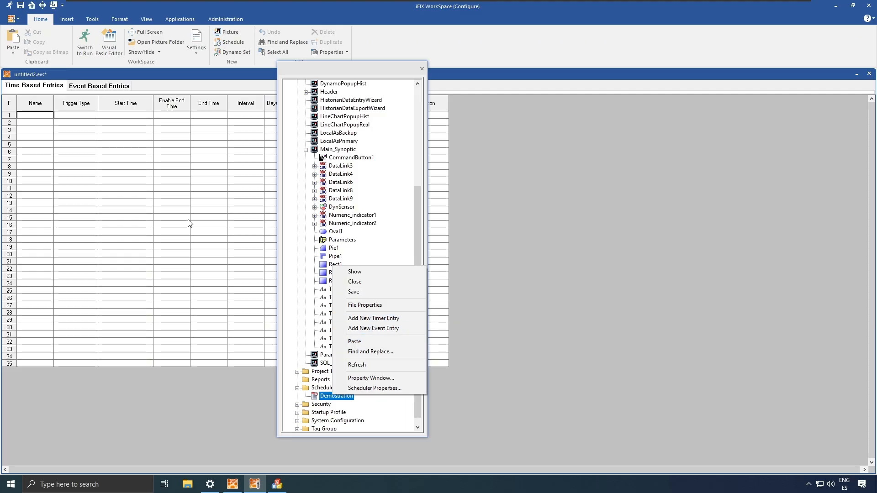
left_click(90, 132)
right_click(90, 133)
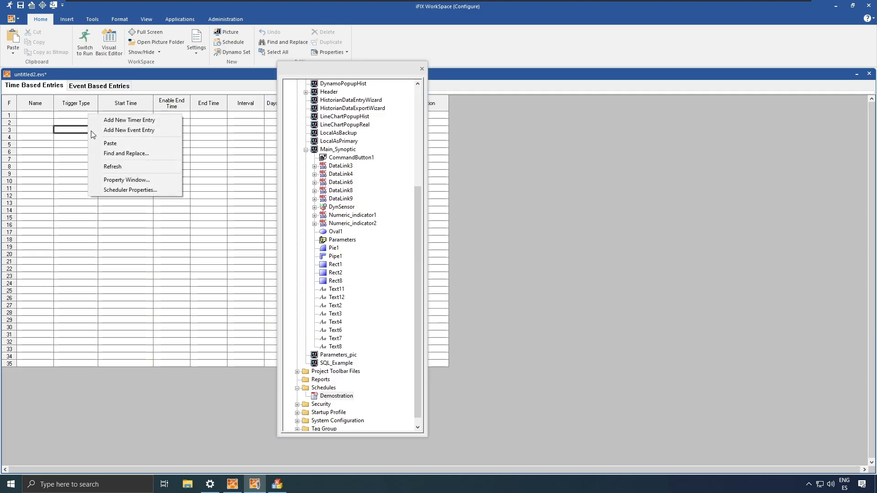
left_click(148, 121)
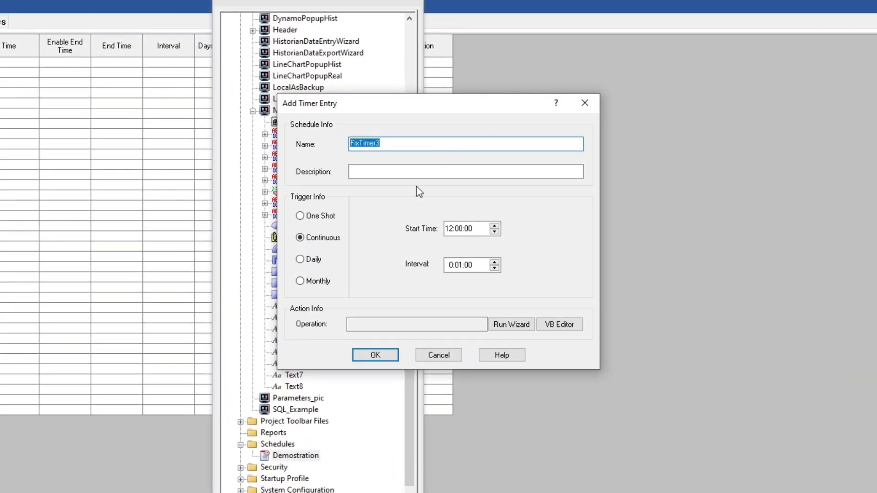
- Name the timer TimerTest, describe it 'Increments every 2 sec', continuous with a 0:00:02 interval
type("T")
type("In")
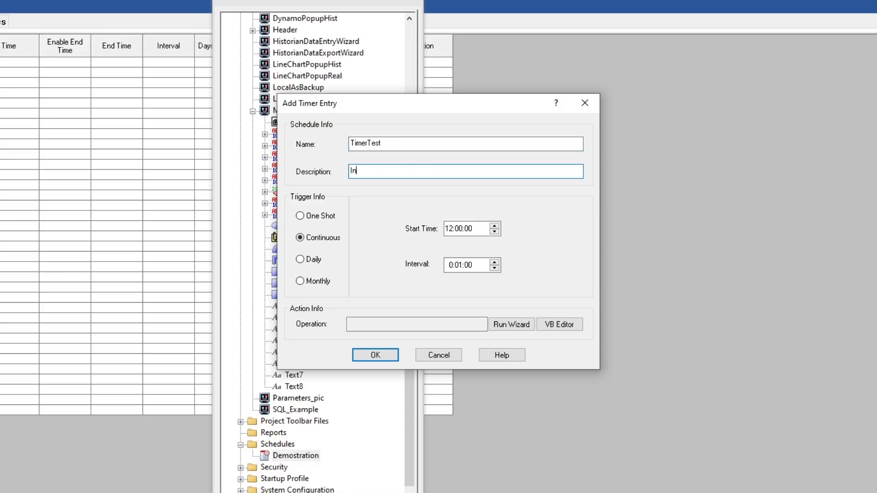
type("crements every 2 sec")
left_click(457, 265)
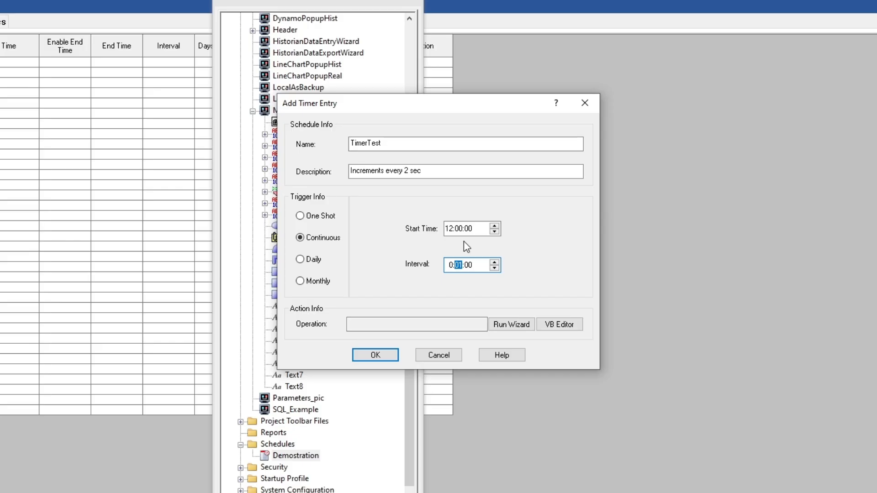
type("0")
left_click(469, 266)
type("2")
- Make TimerTest_OnTimeOut set Fix32.APP01.ANALOG_INPUT_01_SM2.F_CV to its current value plus 1
left_click(558, 327)
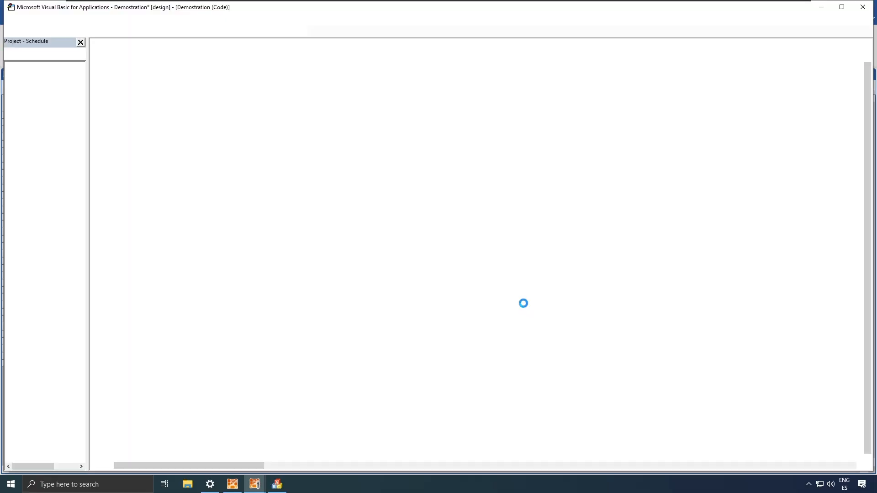
type("Fix32.APP01.ANALOG_INPUT_01_SM2.F_CV")
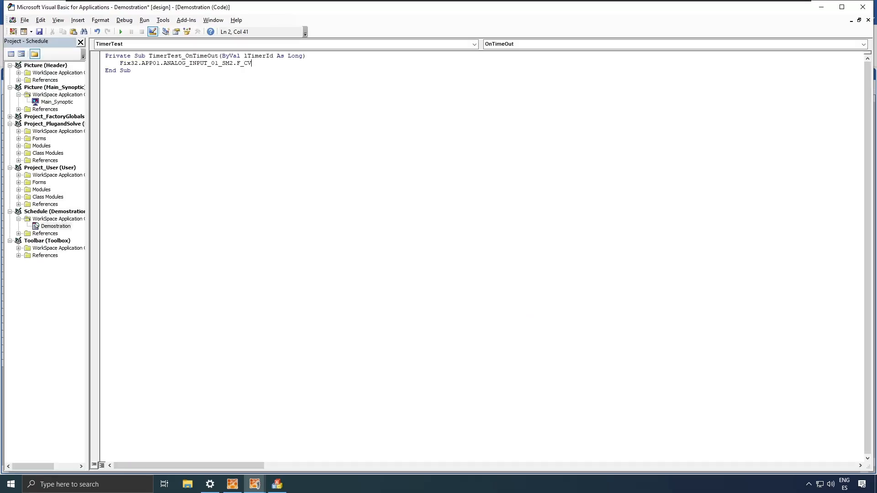
type("Fix32.APP01.ANALOG_INPUT_01_SM2.F_CV")
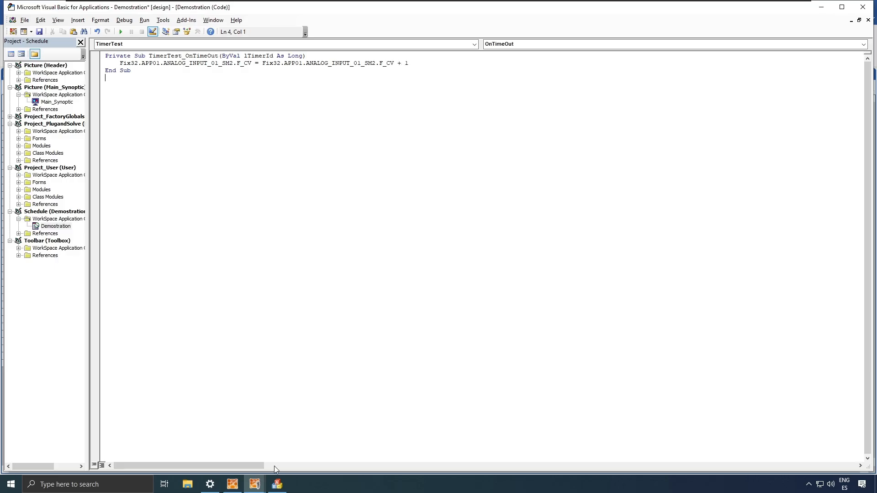
left_click(278, 484)
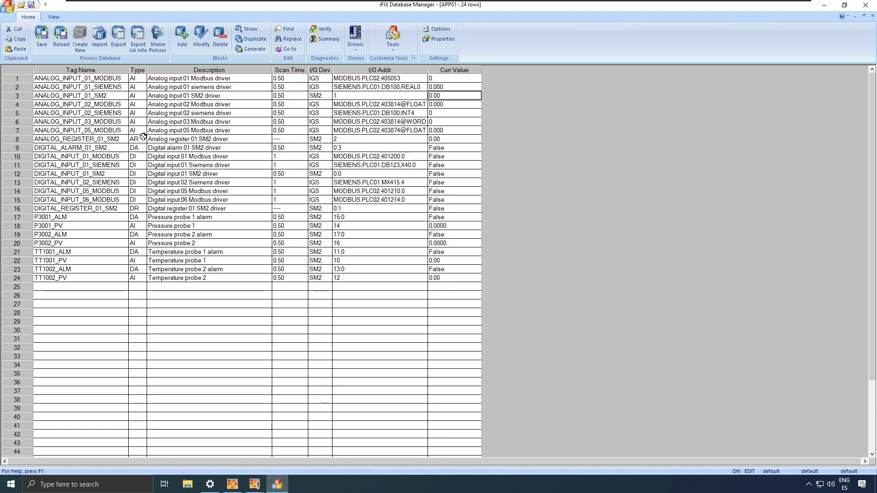
- Inspect ANALOG_INPUT_01_SM2's Advanced settings in Database Manager and cancel without changes
left_click(106, 96)
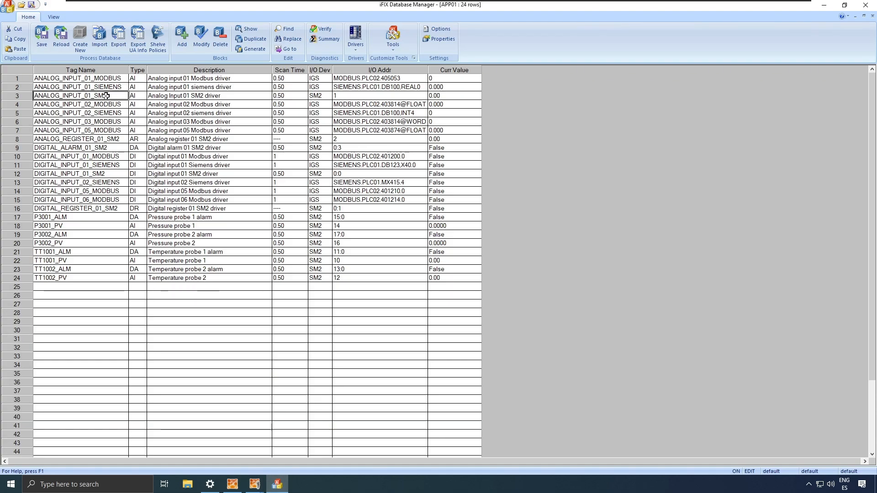
double_click(106, 95)
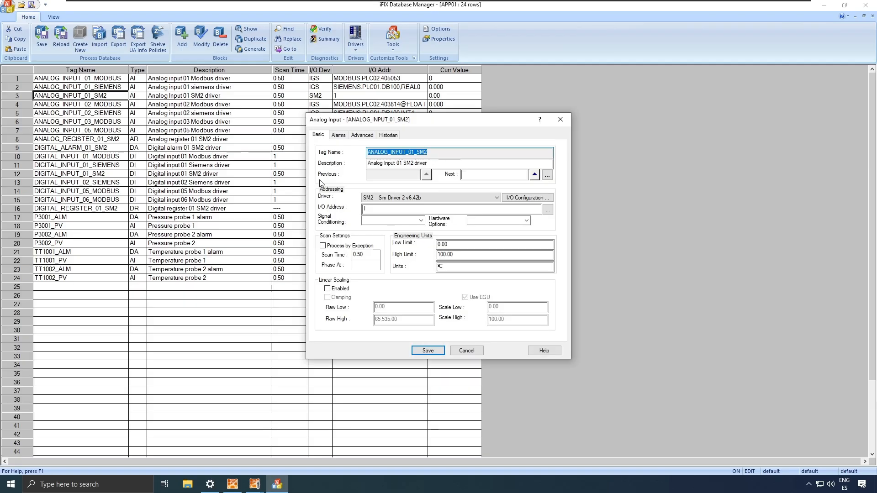
left_click(362, 136)
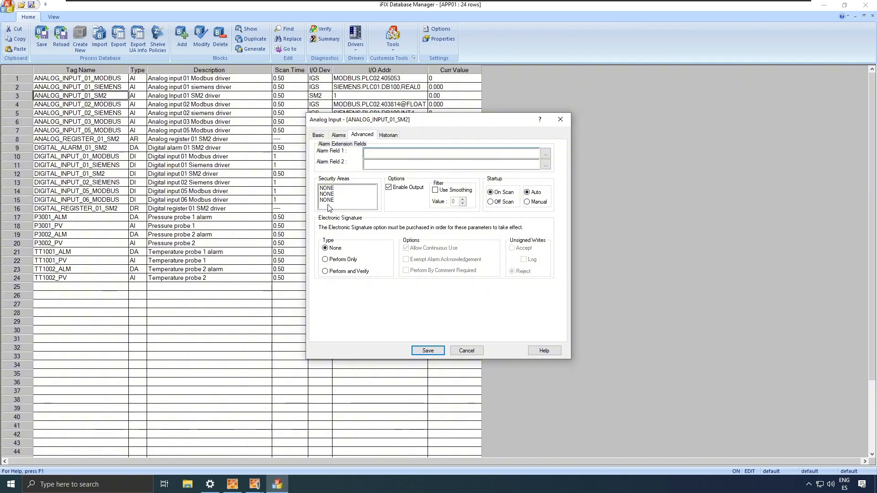
left_click(470, 350)
- Save the timer script, close the VBA editor and confirm the TimerTest timer entry
mouse_move(254, 484)
left_click(304, 442)
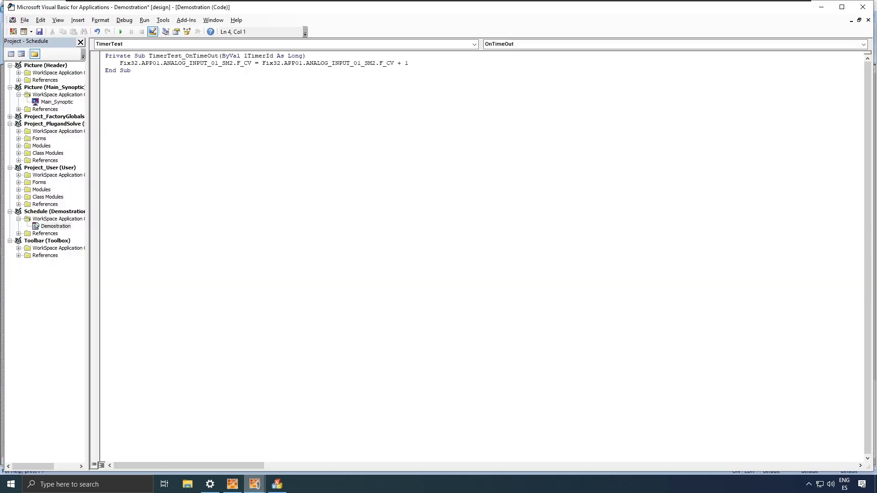
left_click(40, 32)
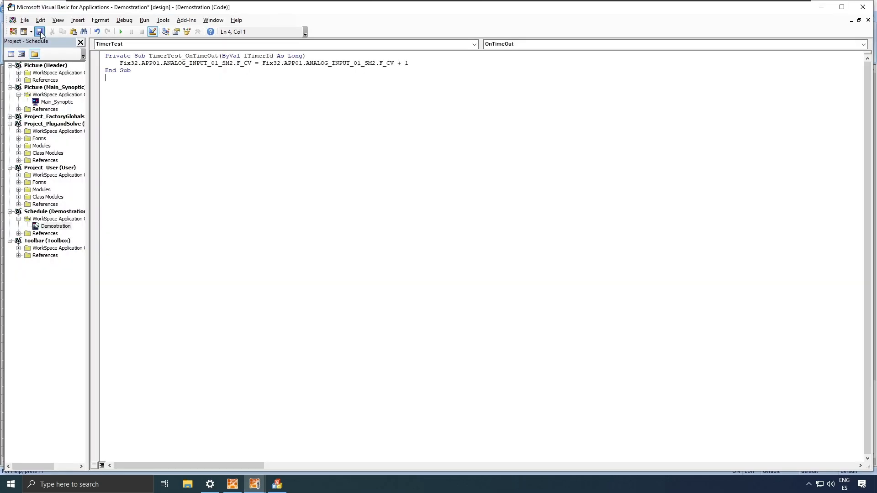
left_click(864, 6)
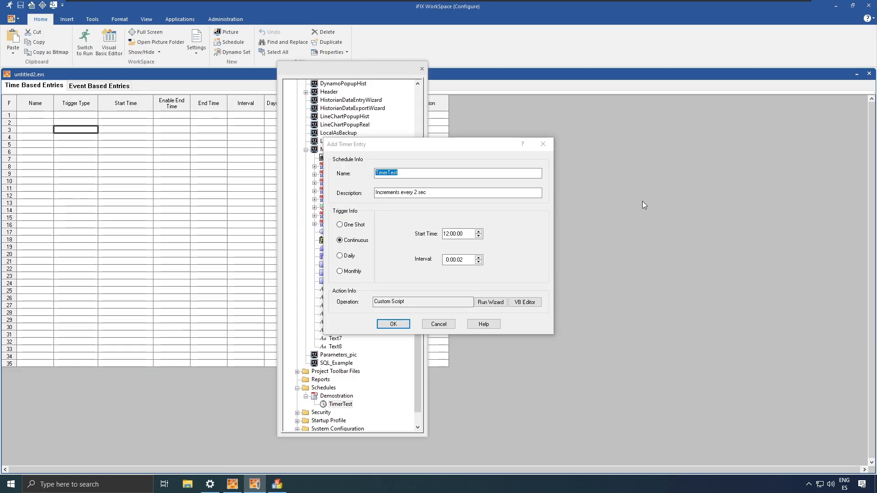
left_click(398, 320)
left_click_drag(377, 71, 409, 147)
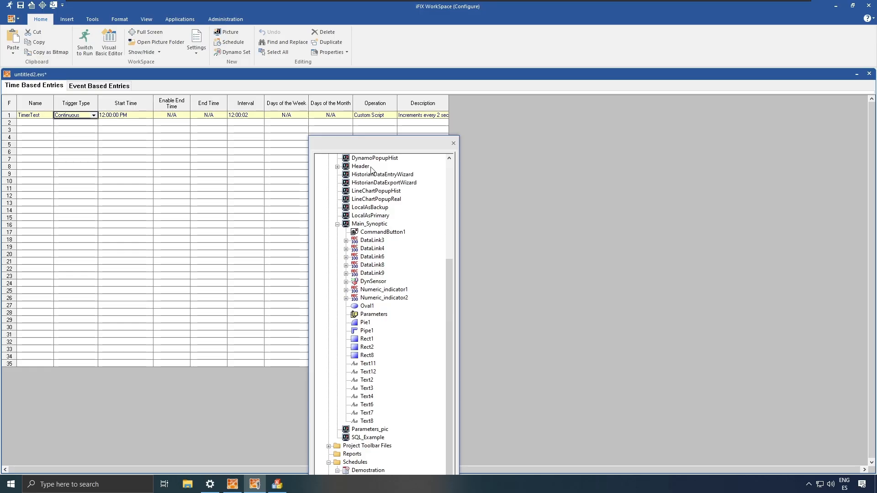
left_click_drag(389, 145, 504, 91)
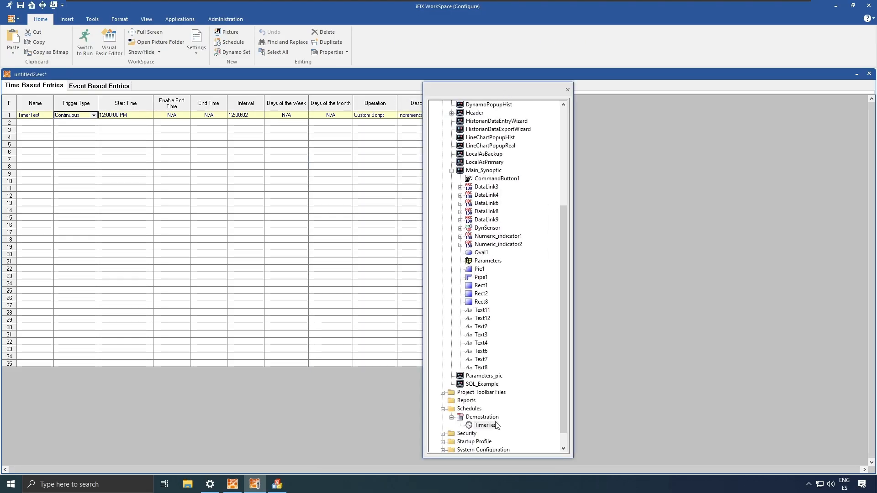
- Set TimerTest's Interval to 00:00:02 and its QueueEvents option in the Property Window
right_click(489, 425)
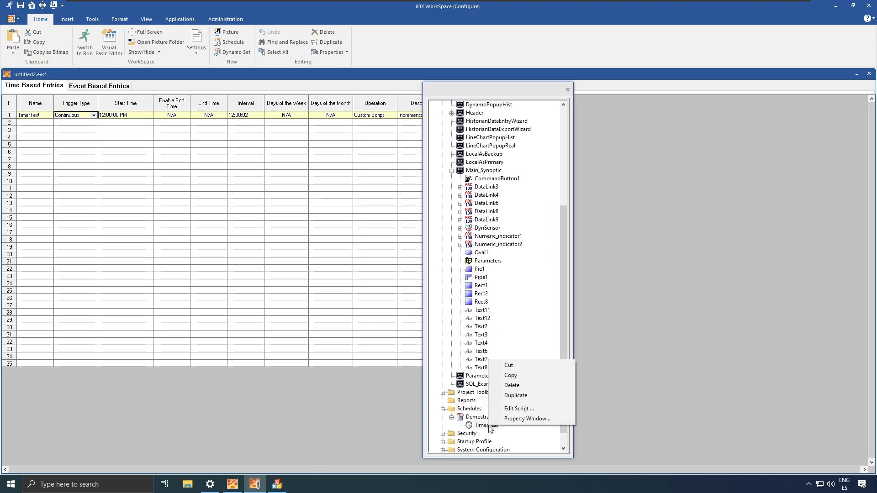
left_click(513, 419)
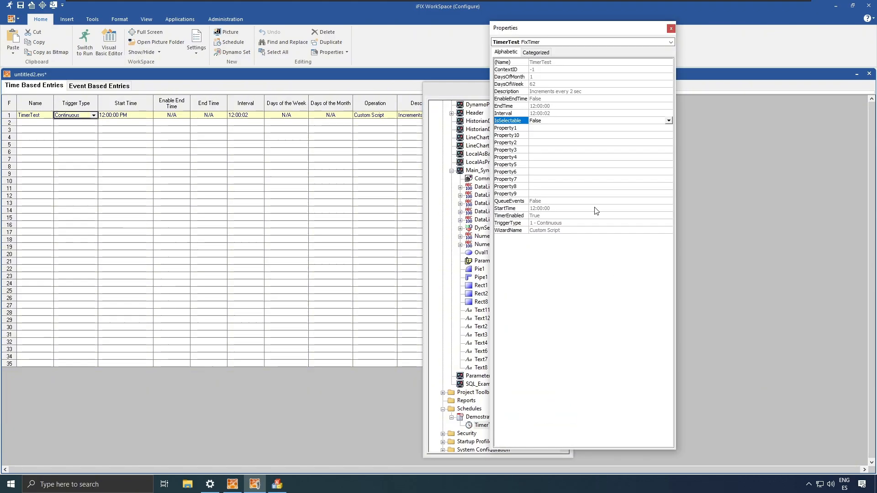
left_click(533, 113)
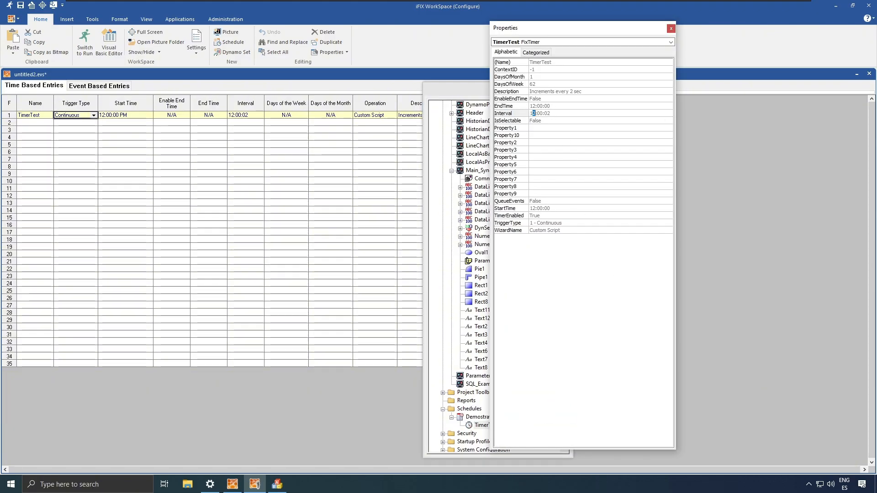
key("BackSpace")
type("00")
left_click(553, 151)
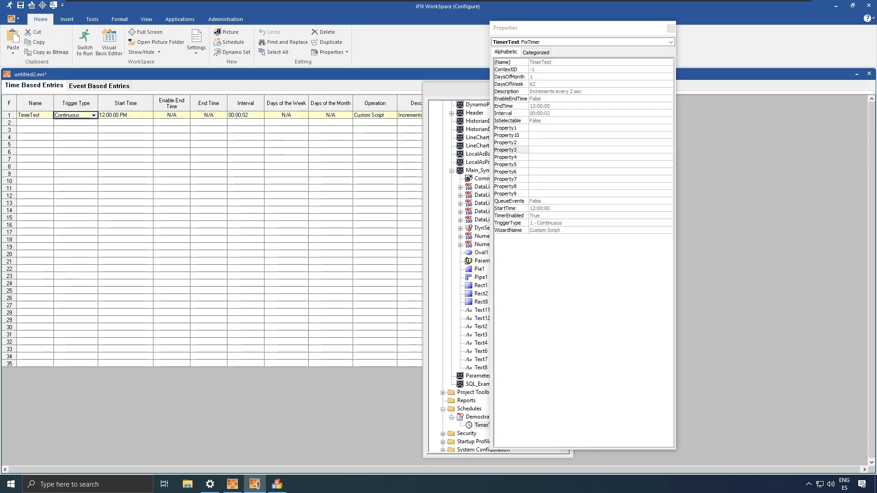
left_click(507, 202)
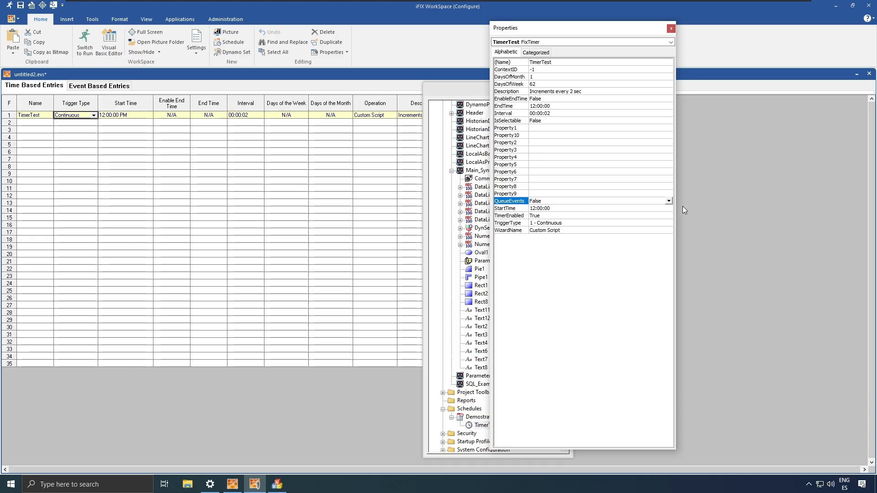
left_click(669, 202)
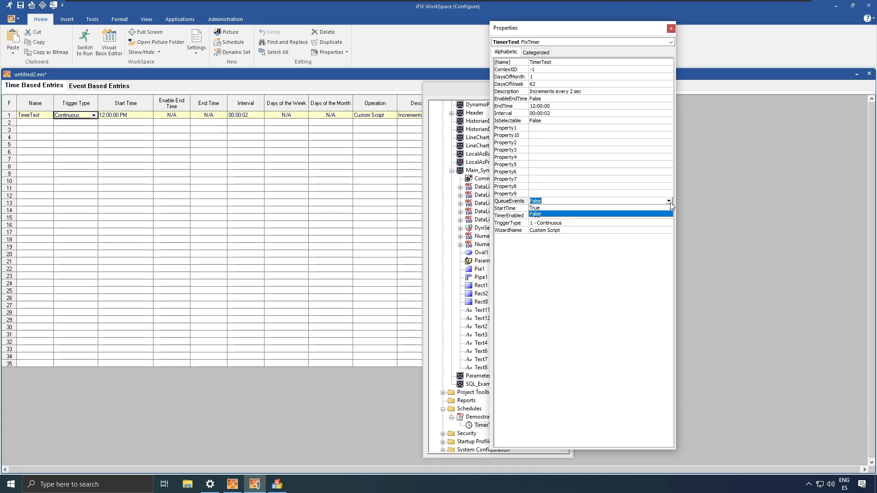
left_click(624, 256)
left_click(671, 29)
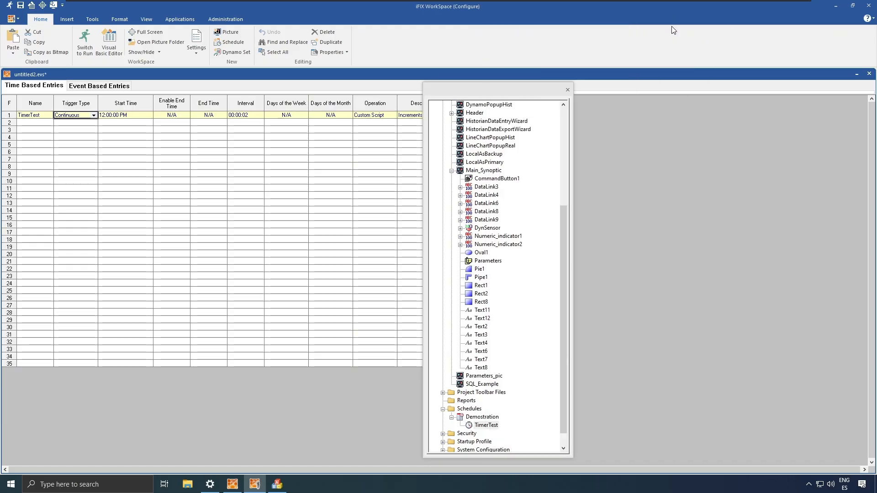
- Save the Demostration schedule from its context menu in the project tree
right_click(483, 418)
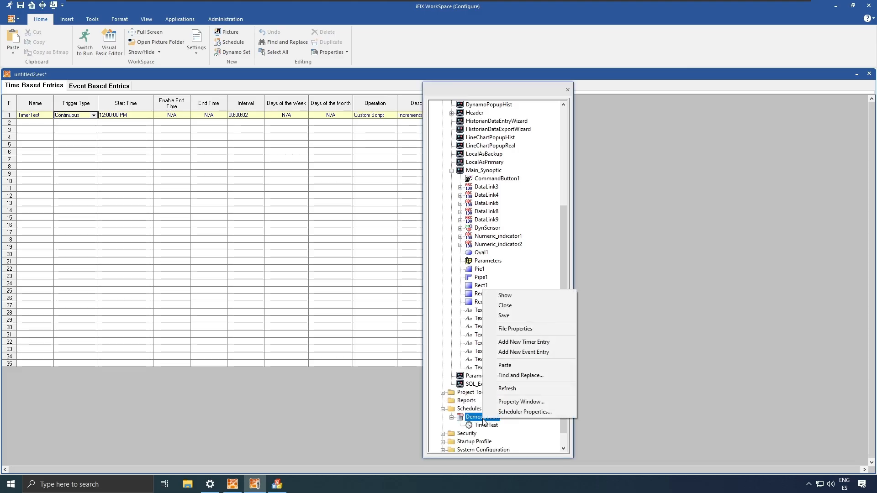
left_click(546, 315)
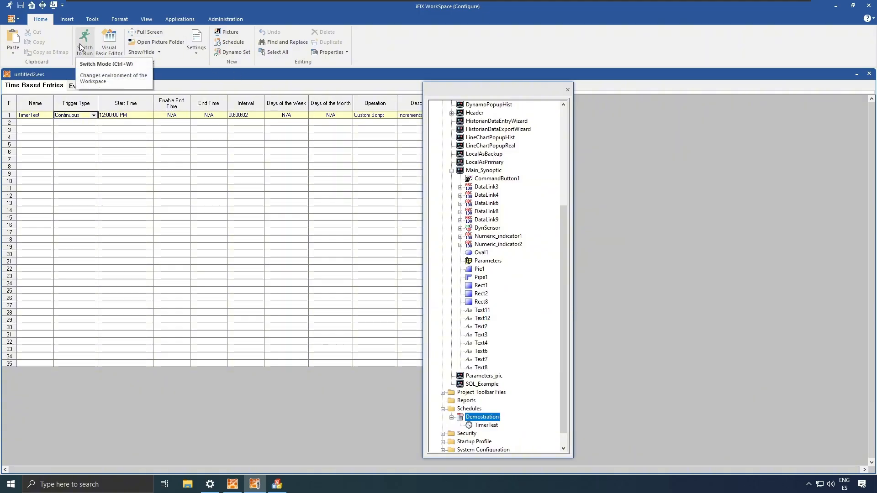
right_click(36, 113)
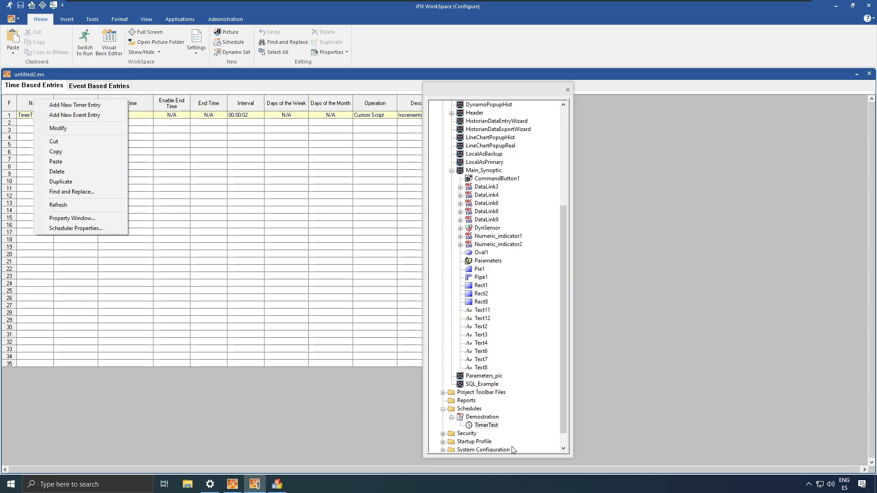
left_click(482, 426)
right_click(482, 426)
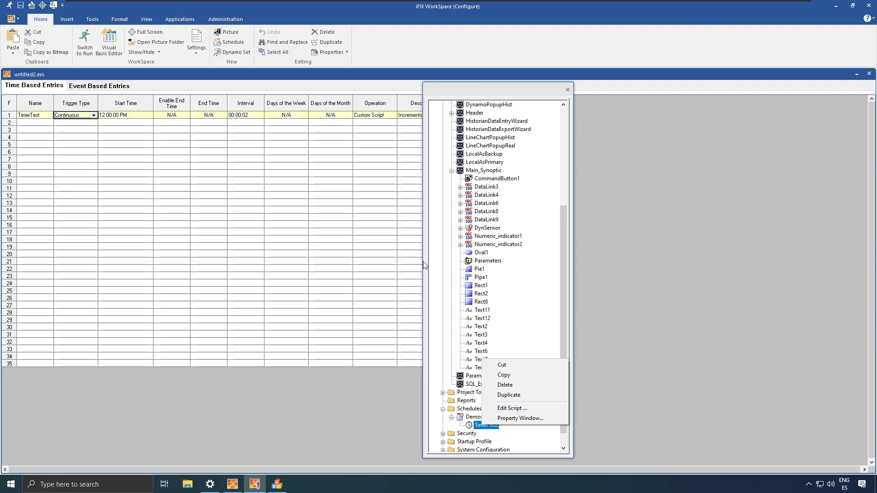
left_click(286, 224)
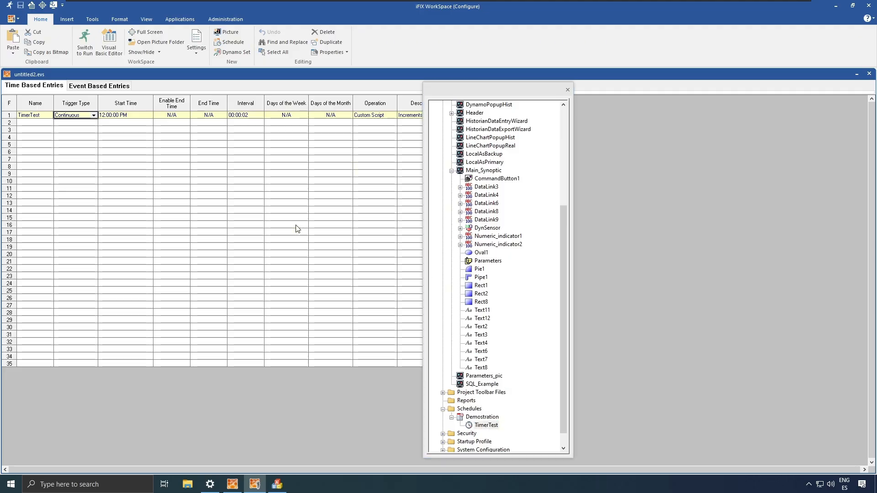
- Run the workspace, watch the counter increment, then stop and restart the TimerTest timer
left_click(84, 45)
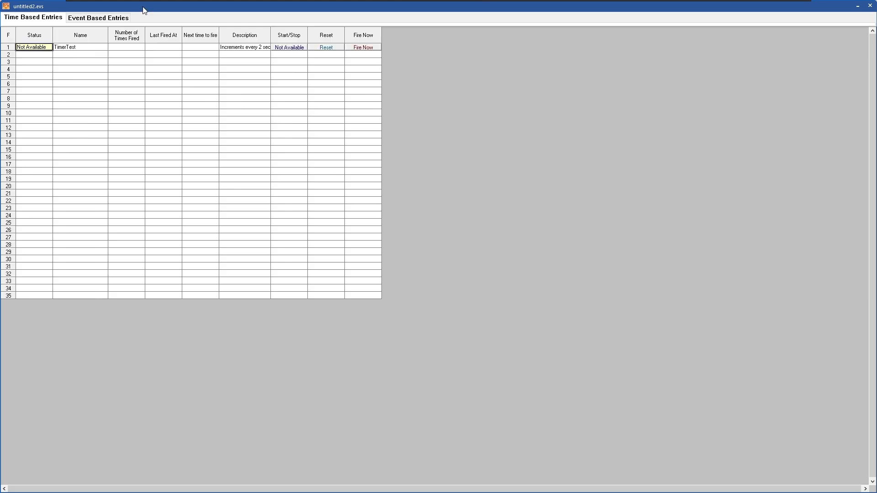
left_click_drag(146, 8, 392, 107)
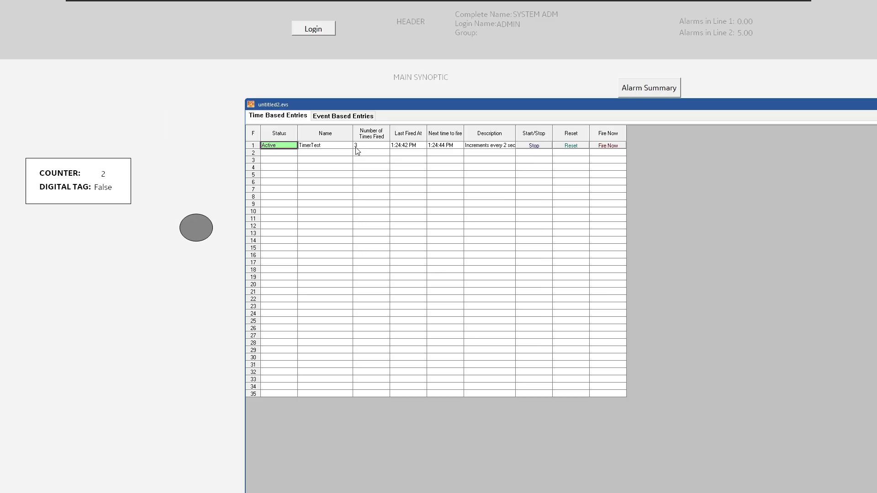
left_click(535, 145)
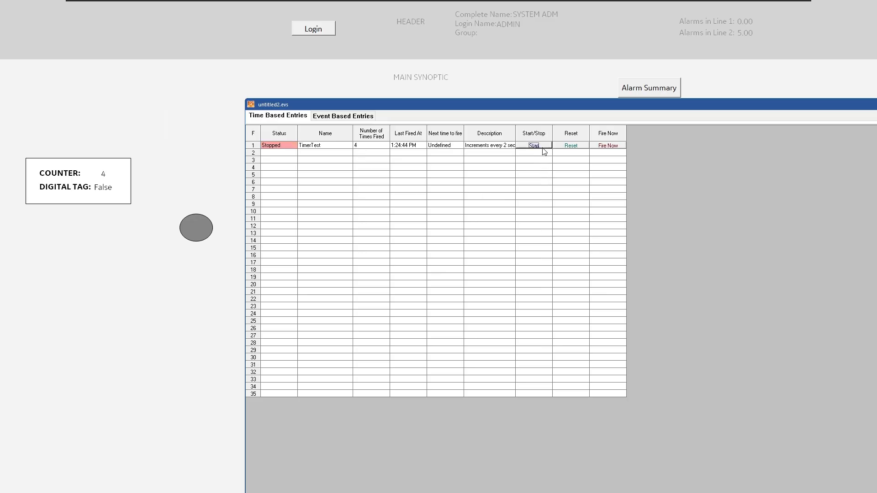
left_click(543, 146)
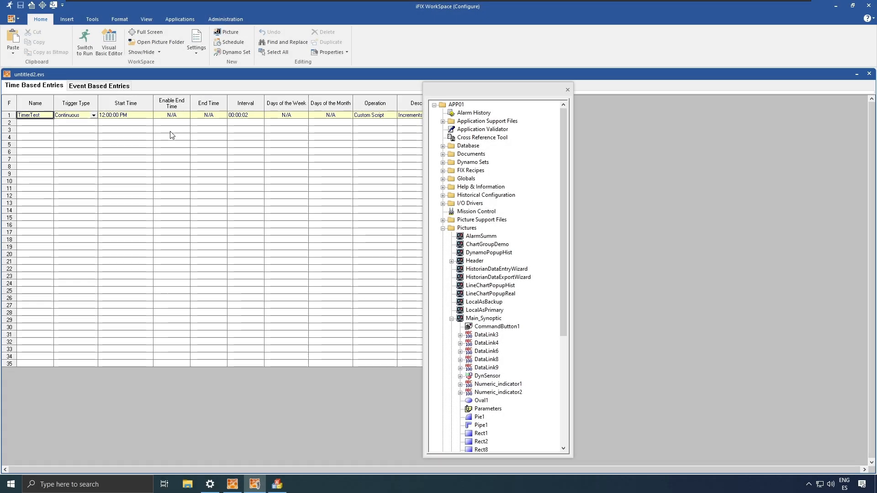
- Add a new event entry from the Event Based Entries list
left_click(114, 87)
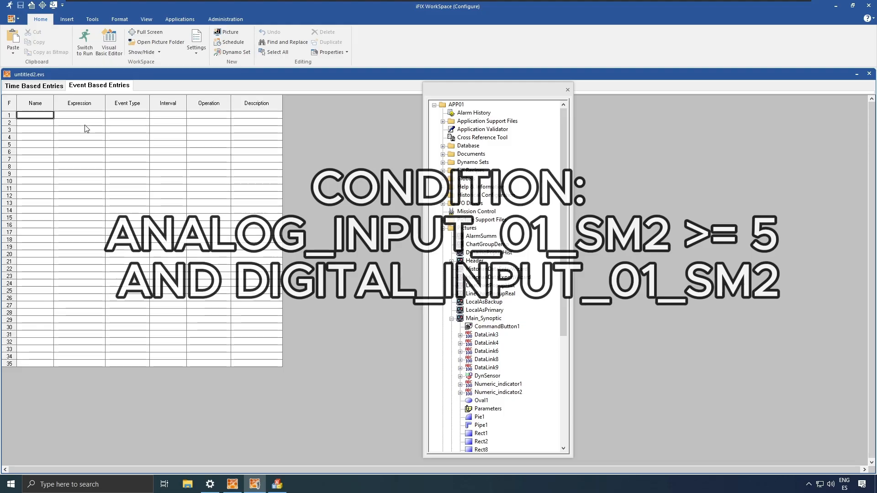
right_click(81, 125)
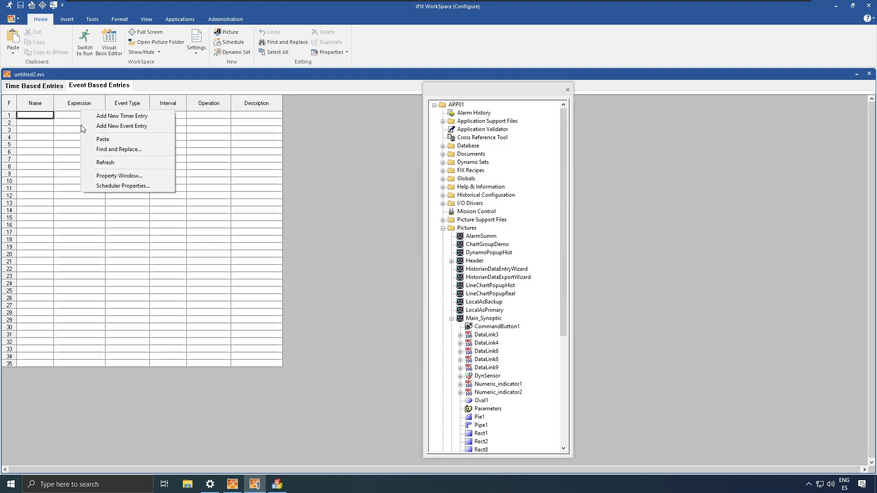
left_click(116, 125)
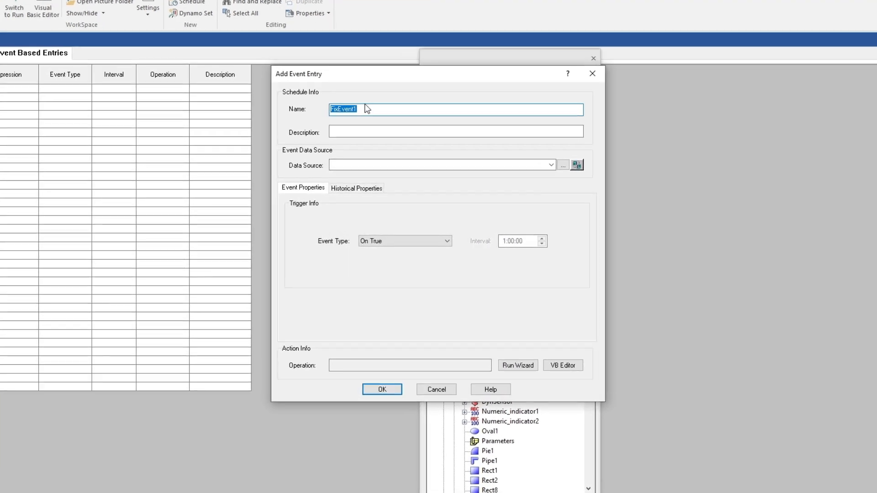
- Name the event entry EventTest, described 'Resets the counter when conditions are met'
type("EventT")
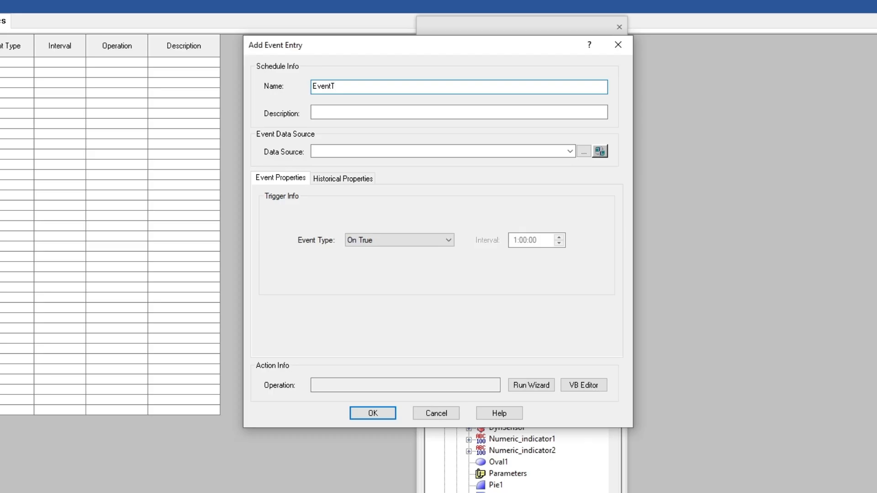
type("est")
left_click(365, 112)
type("Reset")
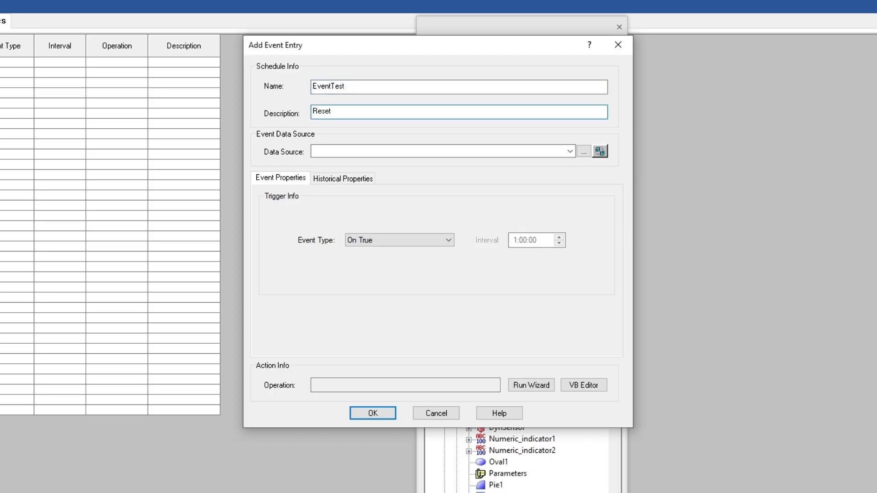
type("s the counter wenn conditions are met")
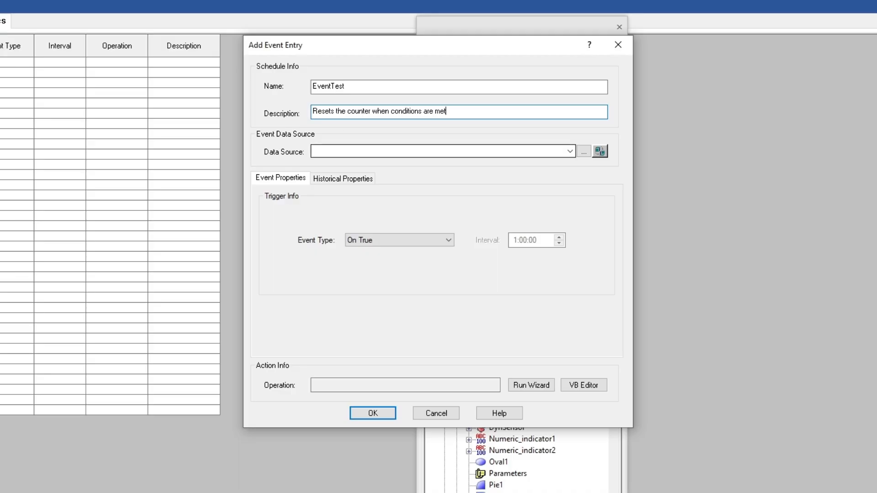
key("Tab")
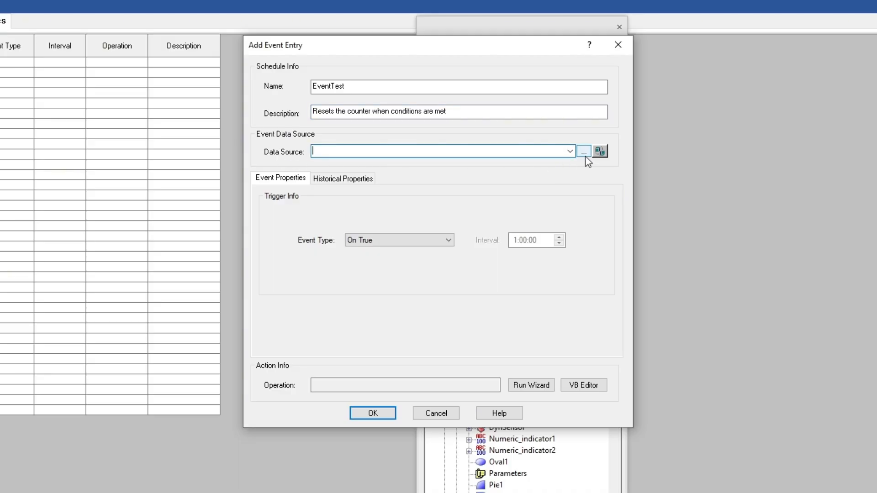
left_click(452, 242)
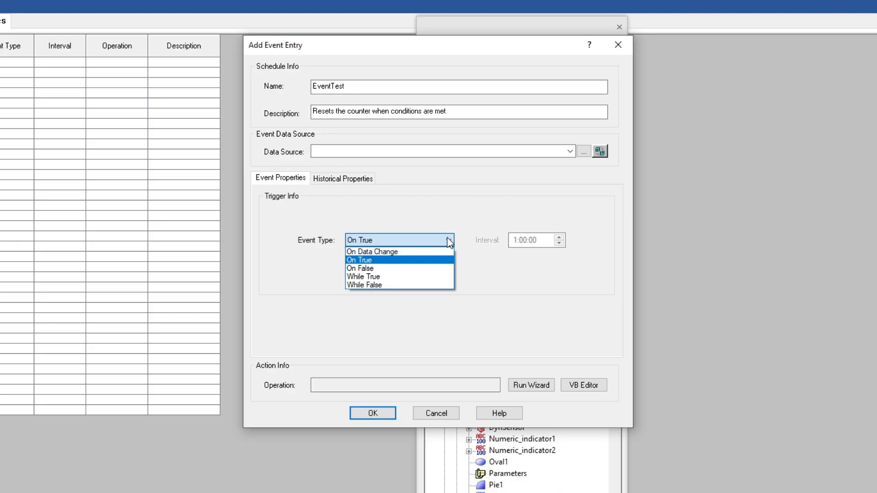
left_click(432, 276)
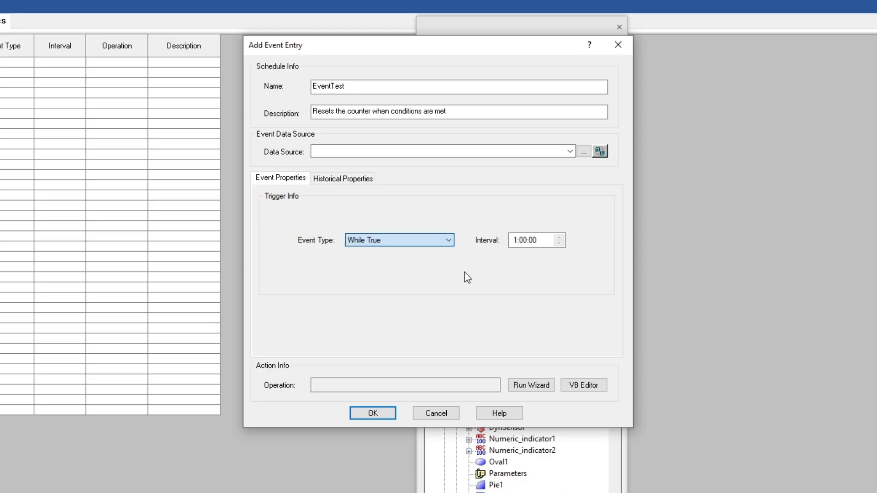
left_click(424, 240)
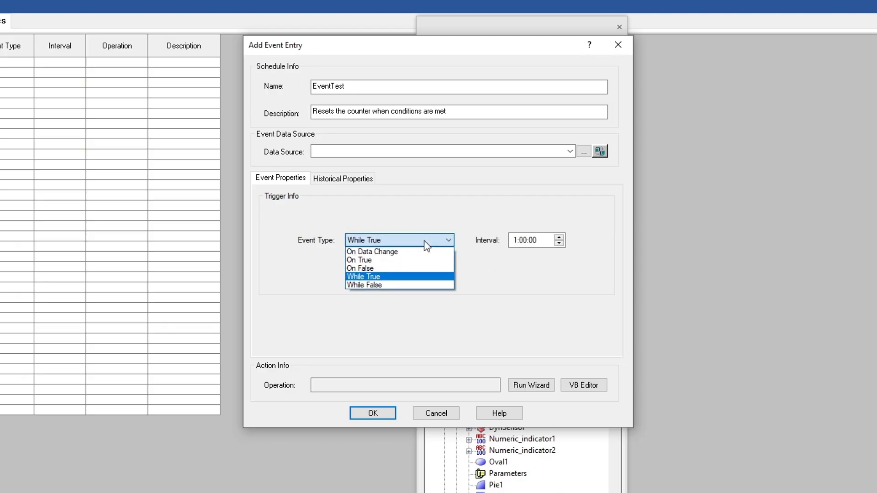
left_click(438, 260)
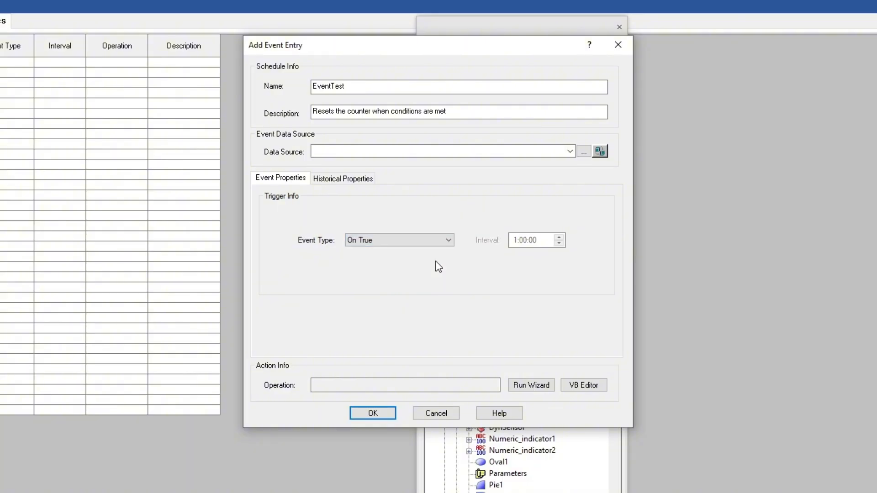
- Build the first condition, Fix32.APP01.ANALOG_INPUT_01_SM2.F_CV >= 5, in the Expression Builder
left_click(584, 151)
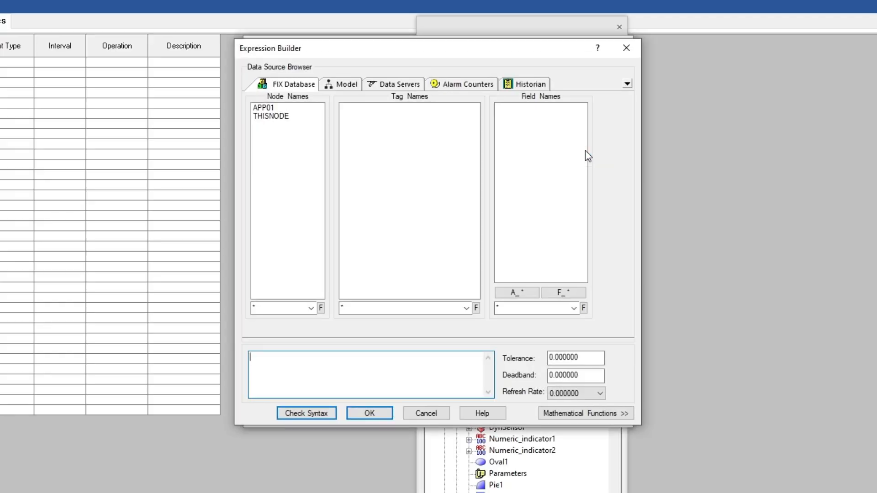
left_click(283, 108)
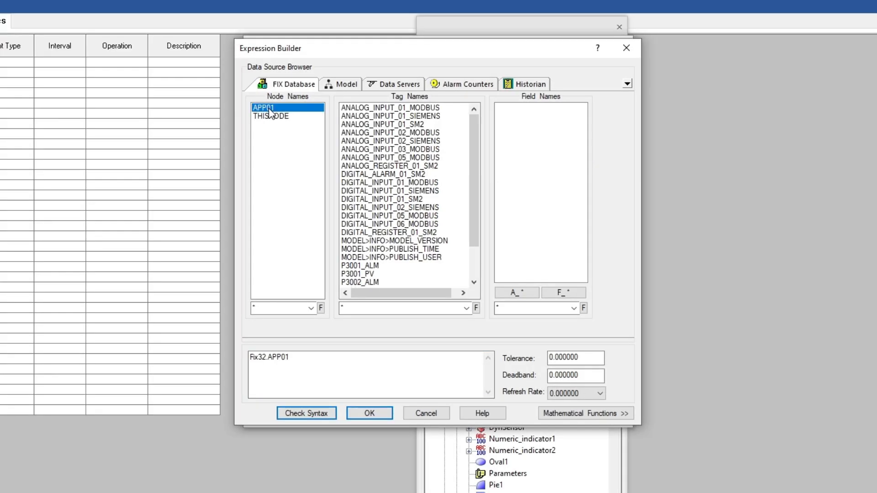
left_click(365, 125)
left_click(563, 292)
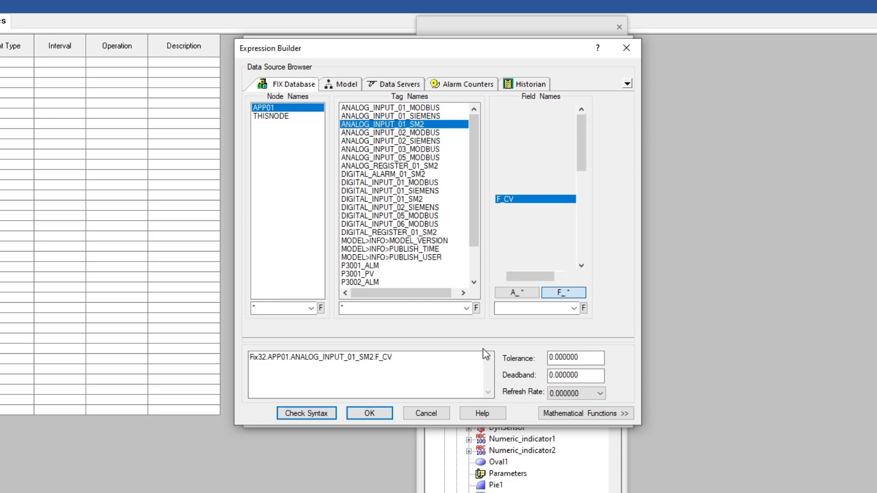
left_click(581, 417)
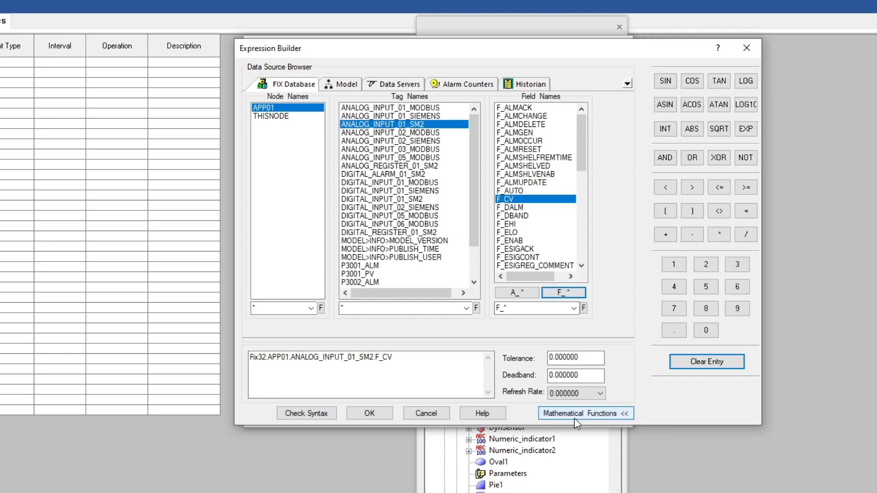
left_click(746, 188)
type("5 ")
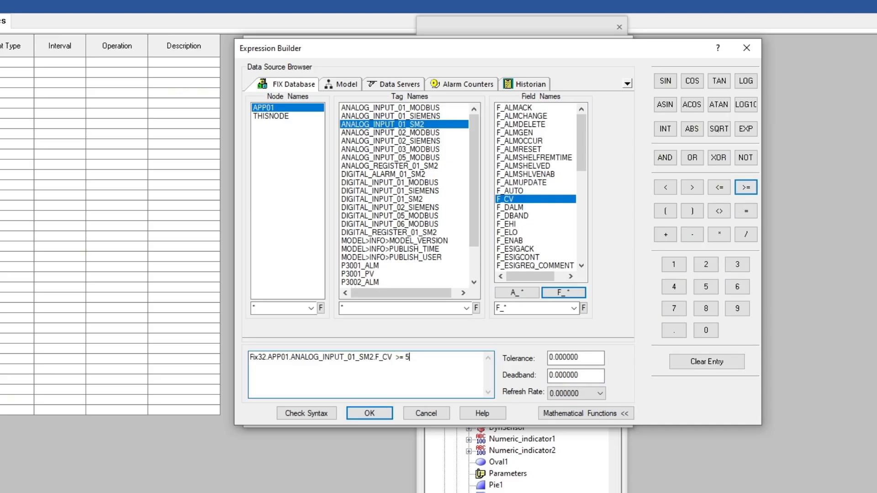
type(")")
- Bracket the condition, AND it with DIGITAL_INPUT_01_SM2.F_CV, copy the analog tag, and accept
key("Home")
type("(")
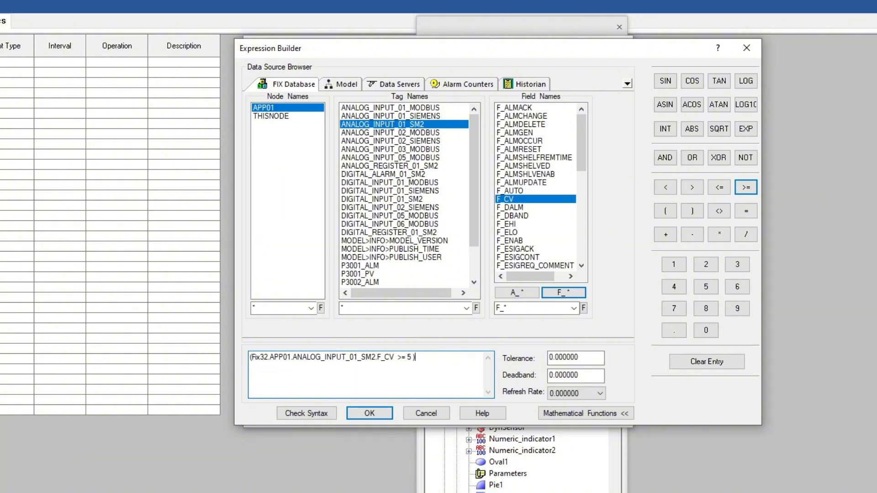
type(" AND")
left_click(415, 200)
left_click(577, 293)
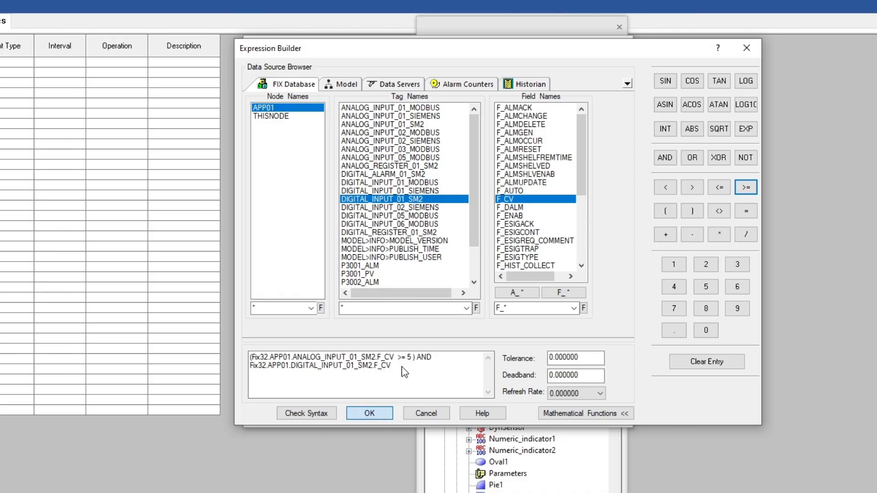
left_click_drag(250, 357, 395, 357)
key("ctrl+c")
left_click(382, 413)
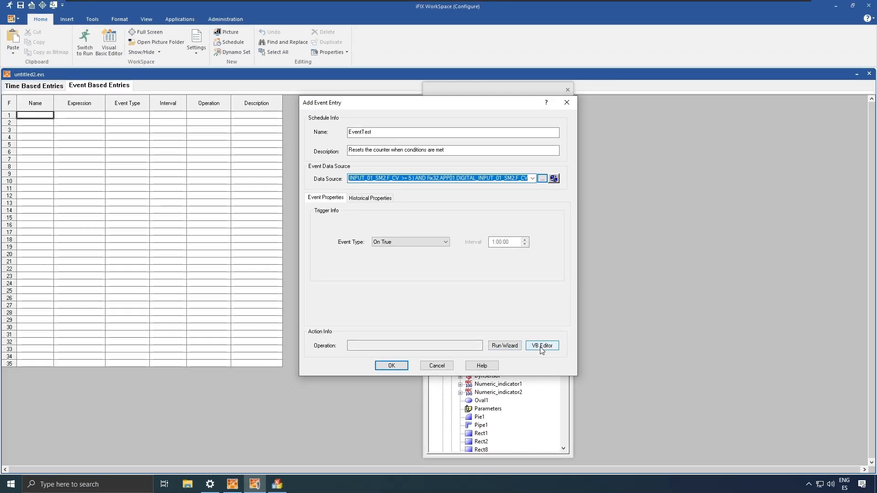
- Put the ANALOG_INPUT_01_SM2.F_CV reference into EventTest_OnTrue so it is set to 0
left_click(559, 361)
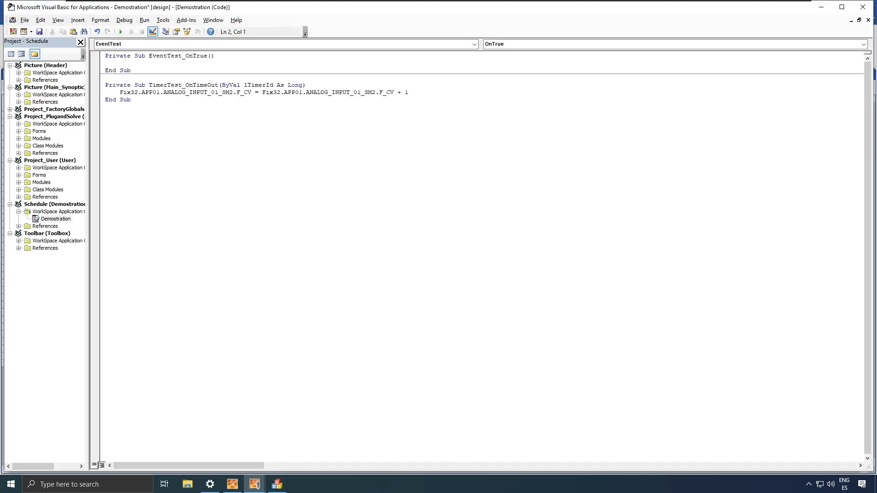
key("ctrl+v")
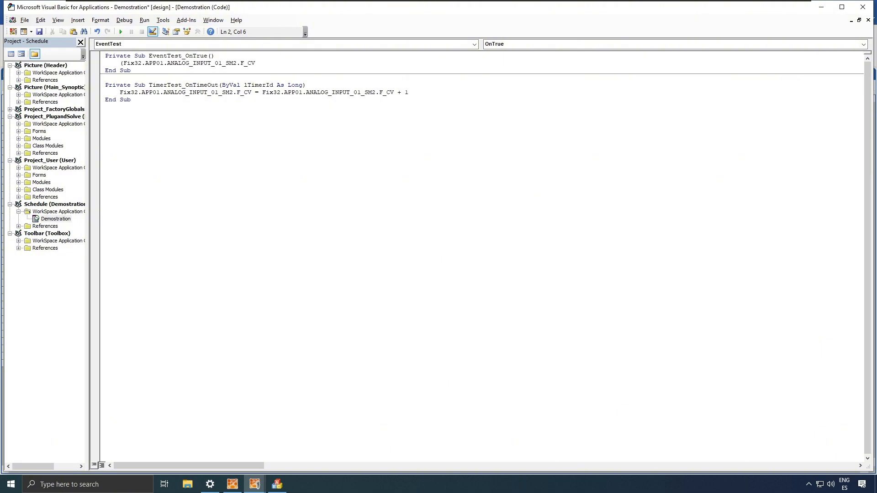
key("BackSpace")
key("End")
key("shift+Up")
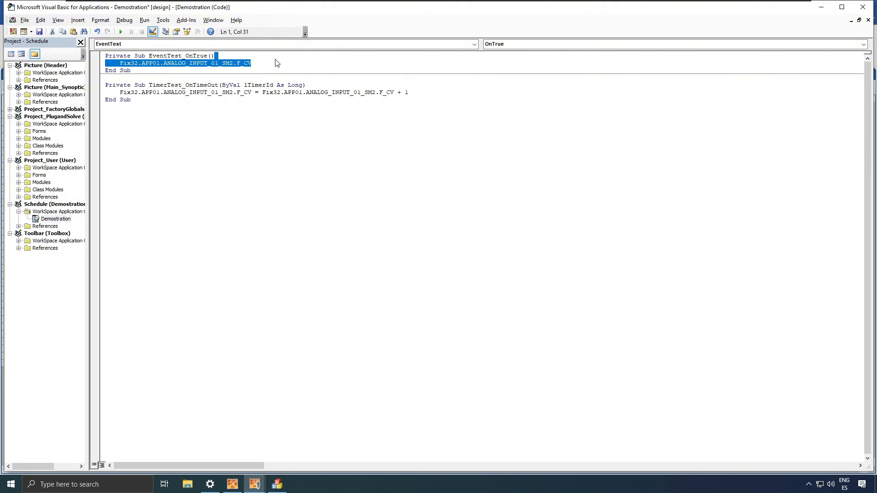
key("shift+Down")
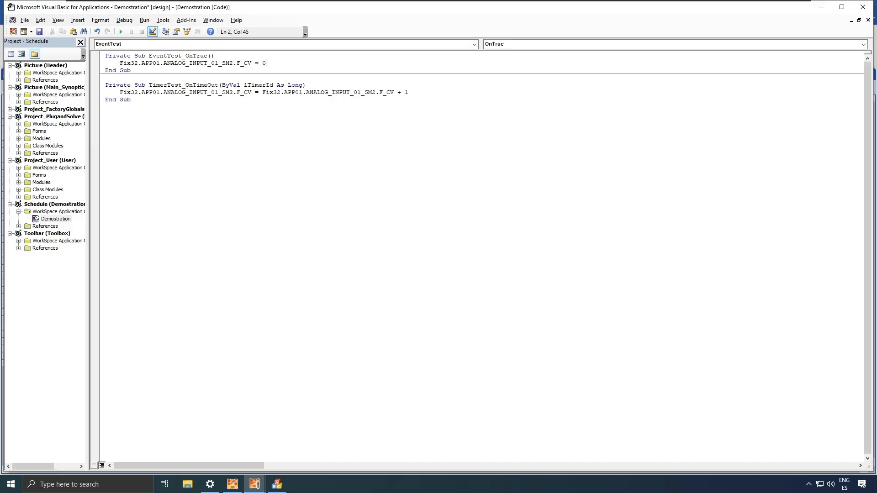
- Save the script, close the VBA editor, and confirm the EventTest entry
left_click(40, 31)
left_click(869, 13)
left_click(394, 367)
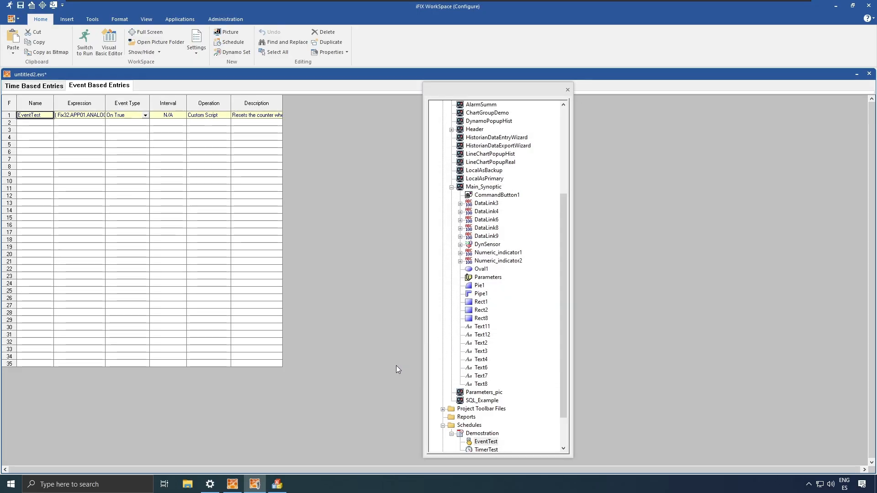
- Save the Demonstration schedule, switch WorkSpace to run mode, and move over to iFIX Database Manager
right_click(483, 434)
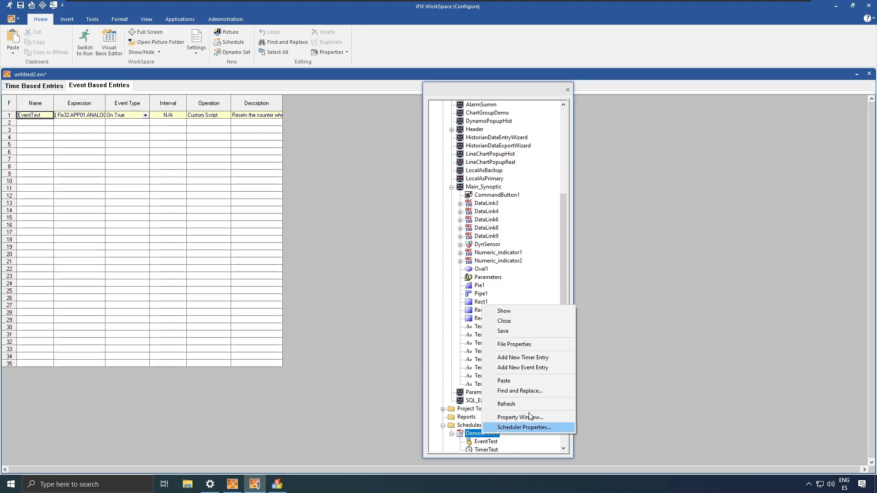
left_click(502, 331)
left_click(85, 44)
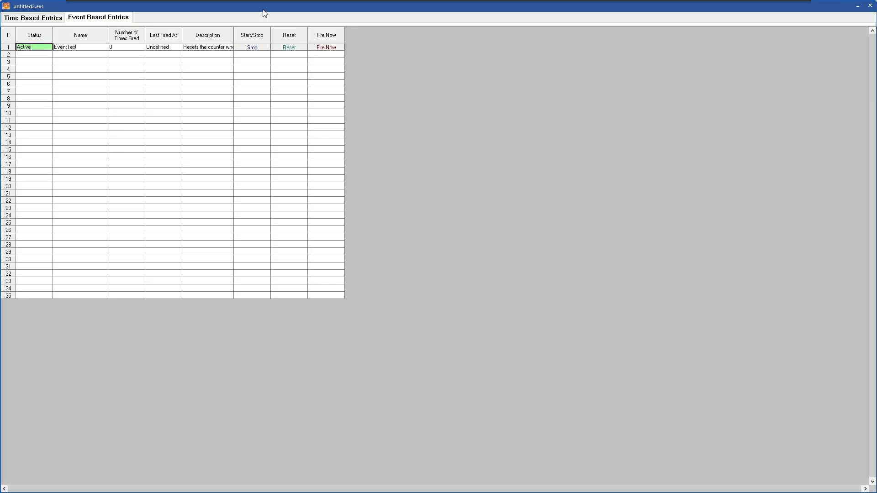
left_click_drag(262, 8, 479, 118)
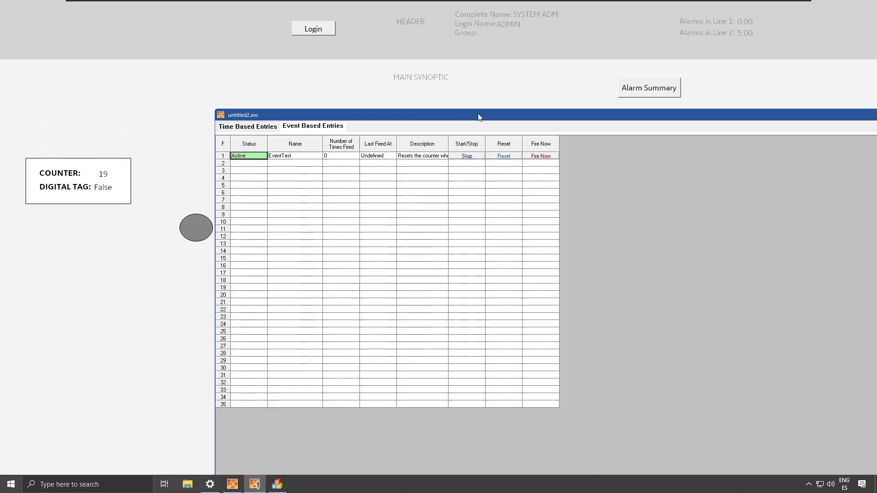
key("alt+Tab")
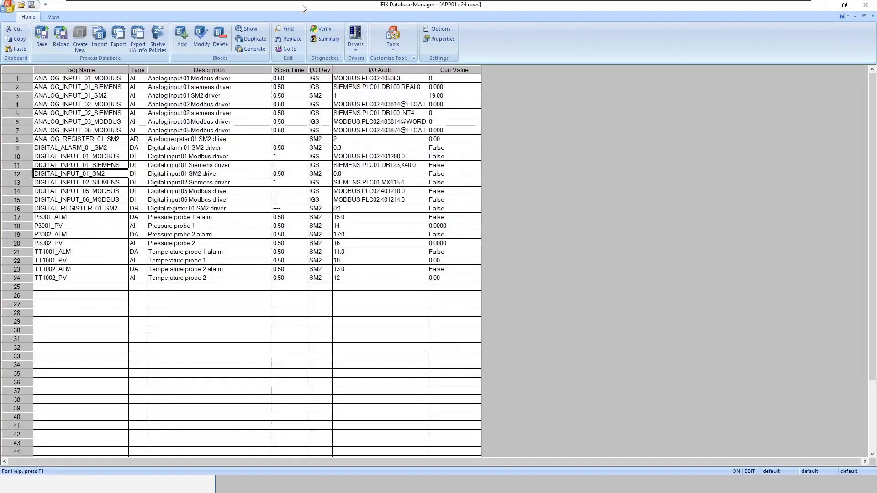
- Resize Database Manager and set DIGITAL_INPUT_01_SM2's Curr Value to 1, then 0, then 1
mouse_move(331, 4)
left_mouse_down()
mouse_move(378, 88)
mouse_move(475, 149)
mouse_move(518, 131)
left_mouse_up()
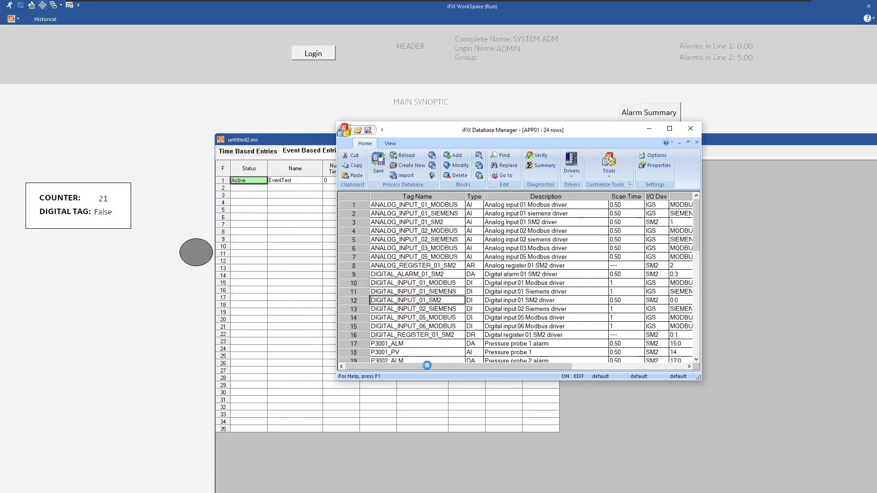
left_click_drag(439, 366, 403, 372)
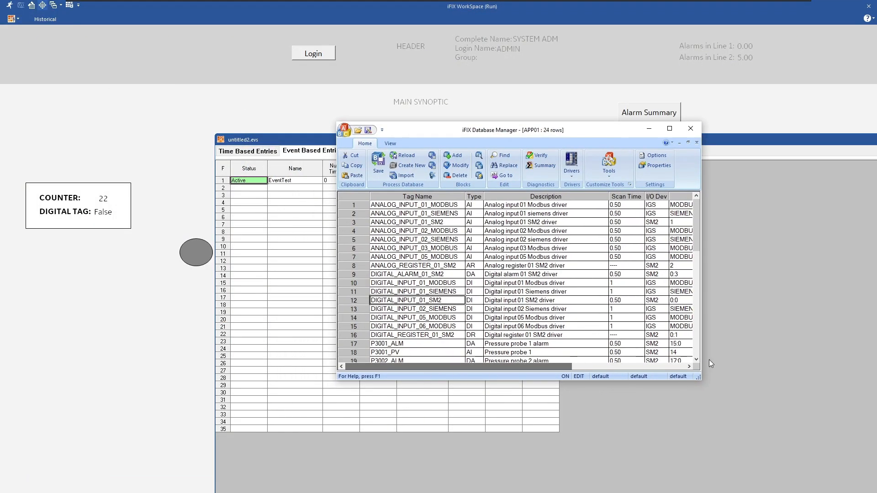
left_click_drag(701, 319, 872, 319)
left_click(786, 301)
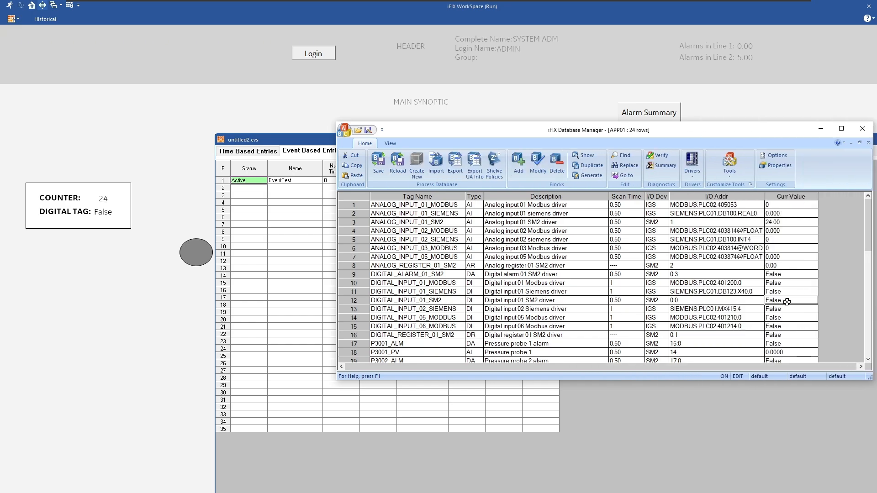
type("1")
key("Return")
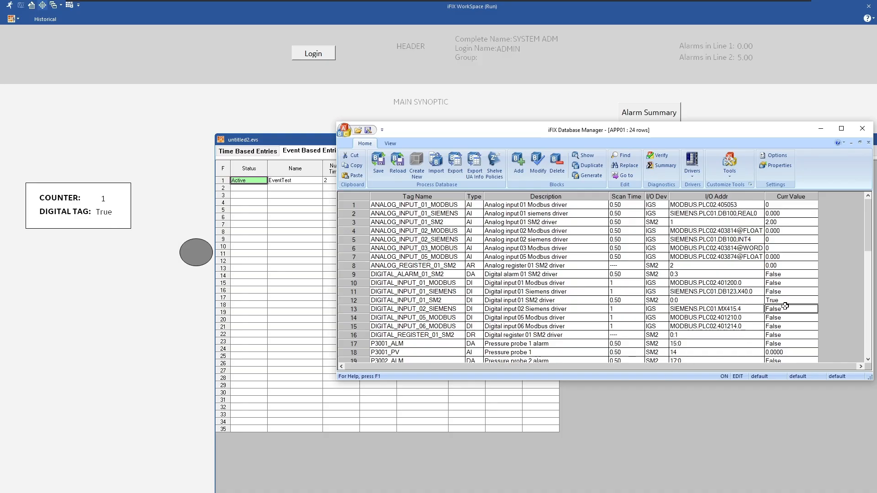
type("0")
key("Return")
type("1")
key("Return")
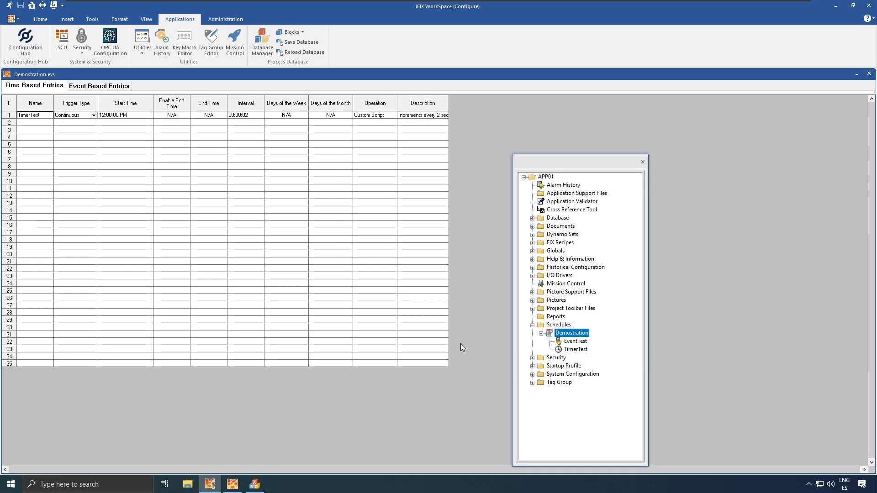
- Choose Run in Background in the Demostration schedule's Scheduler Properties
right_click(570, 335)
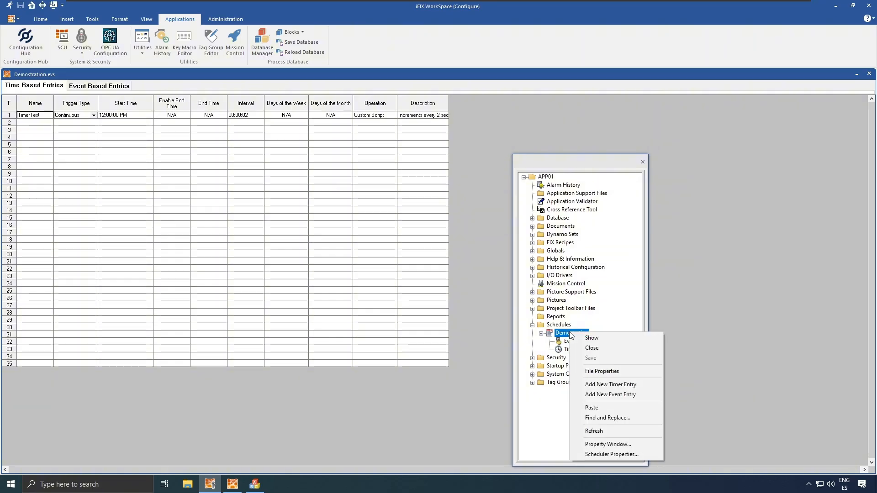
left_click(661, 452)
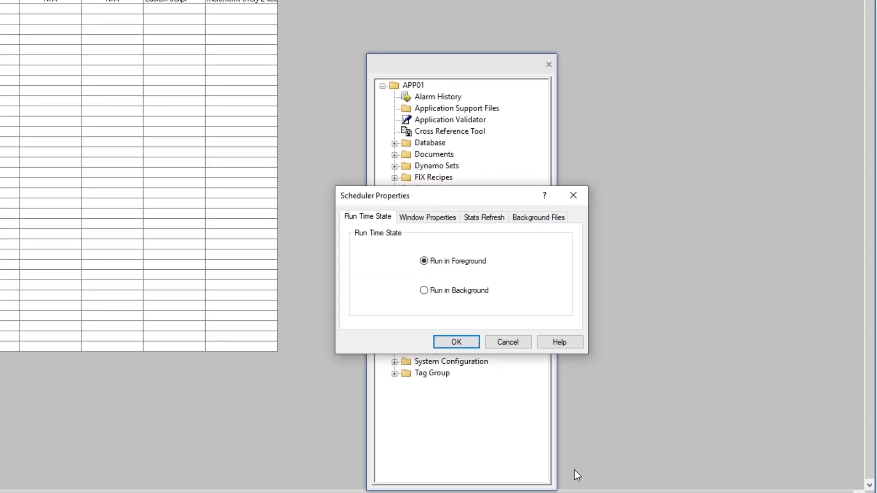
left_click(463, 295)
- Save the schedule, skip User Preferences, start the background task, and run the project
left_click(463, 340)
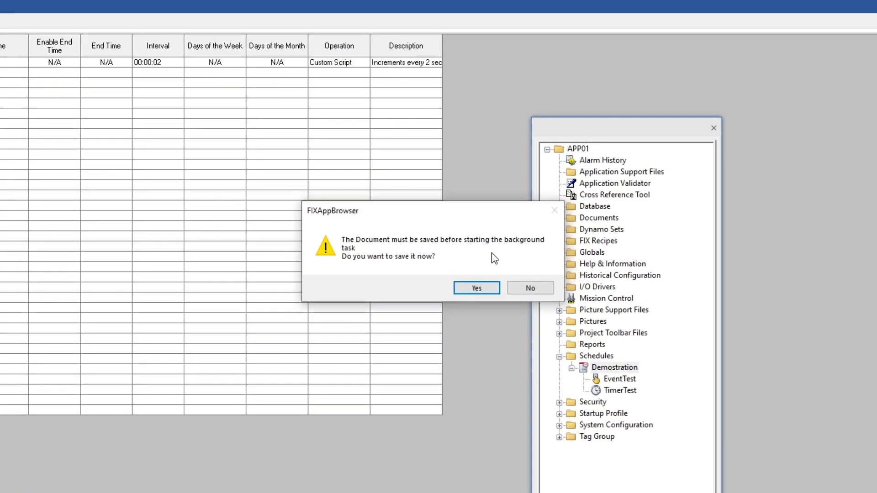
left_click(475, 288)
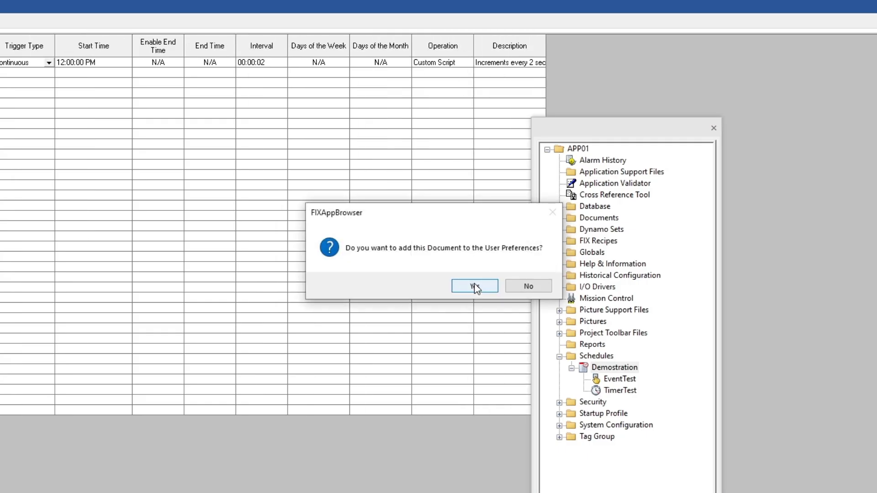
left_click(544, 288)
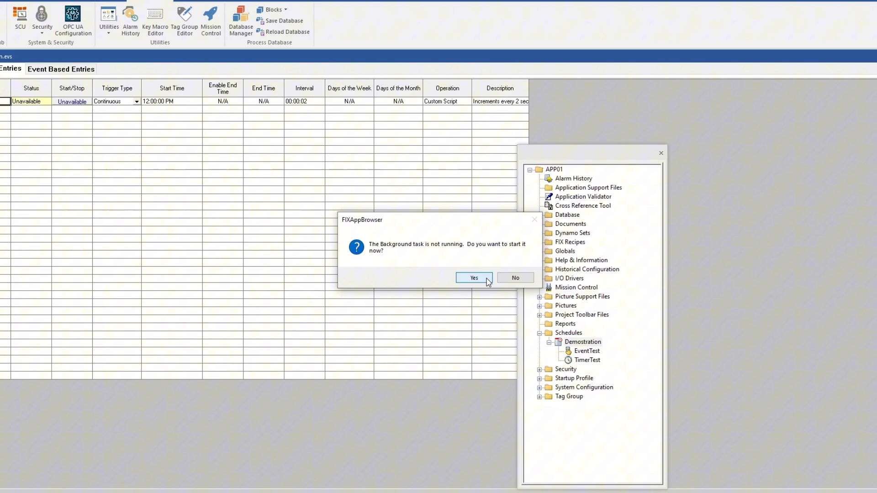
left_click(493, 287)
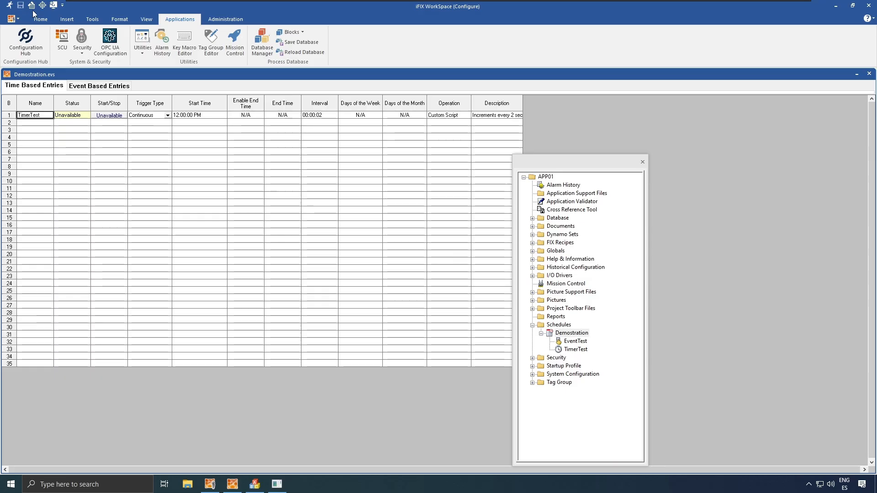
left_click(9, 5)
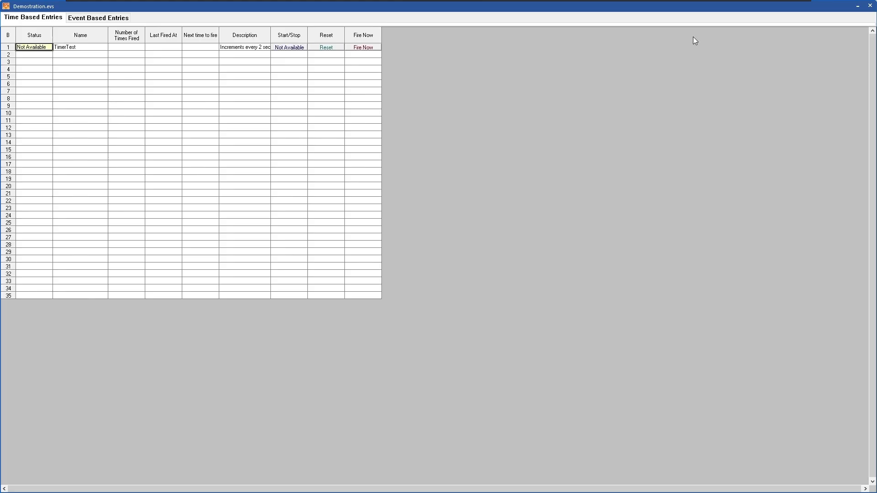
left_click(870, 7)
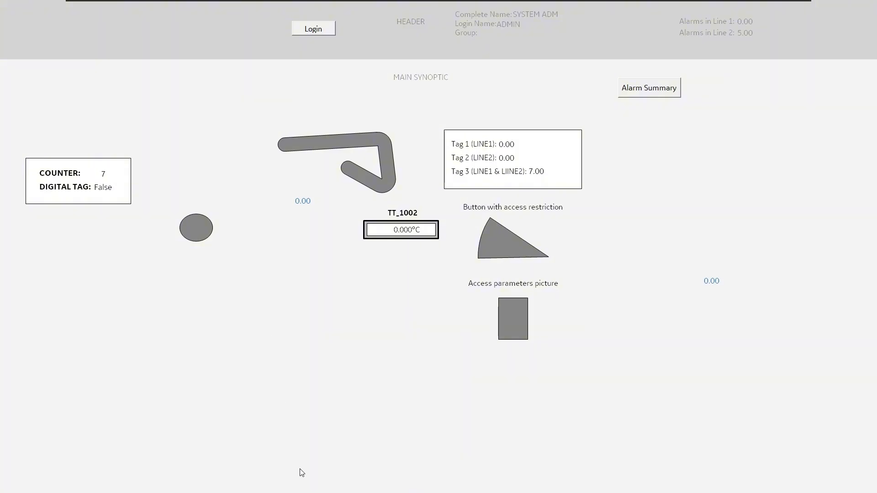
- Switch to Database Manager and refresh to watch ANALOG_INPUT_01_SM2 count up
key("super")
left_click(228, 487)
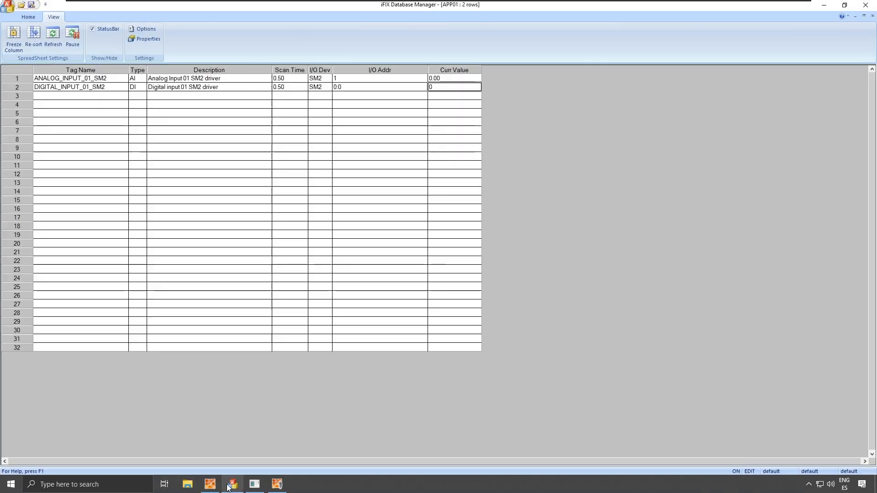
left_click(448, 175)
left_click(455, 80)
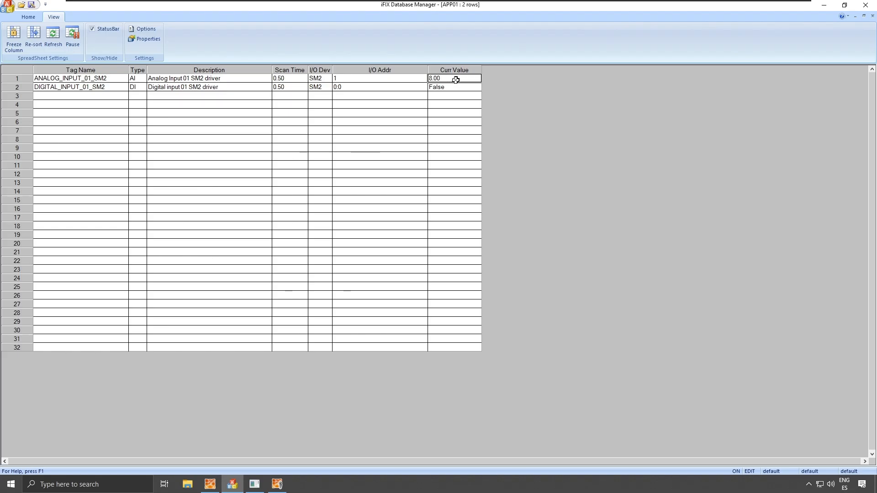
left_click(53, 34)
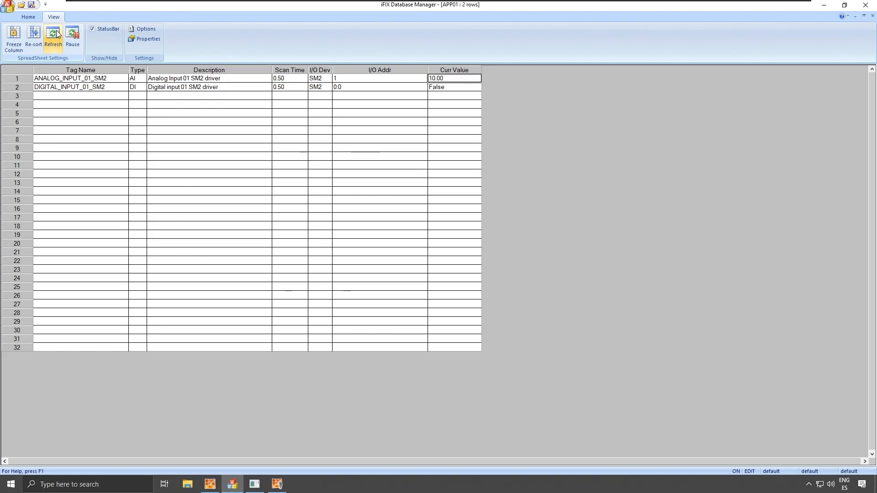
left_click(56, 34)
left_click(57, 34)
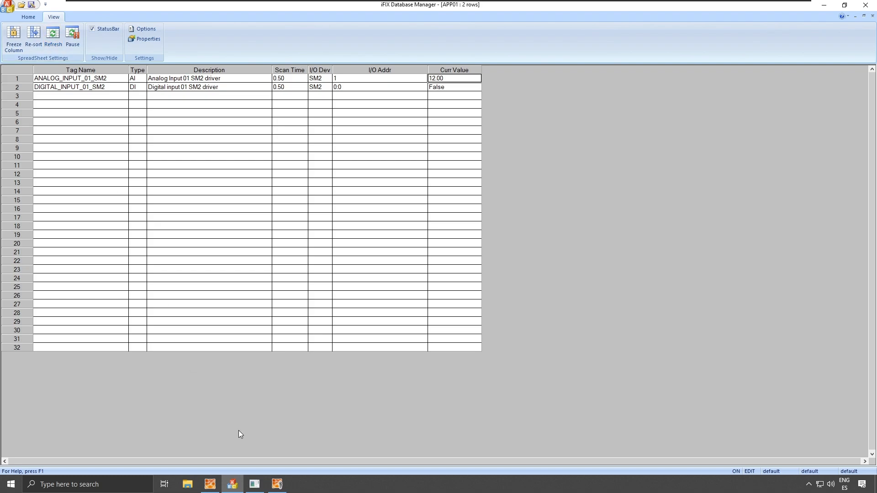
- Close the runtime WorkSpace window and refresh to confirm the counter keeps rising
left_click(277, 485)
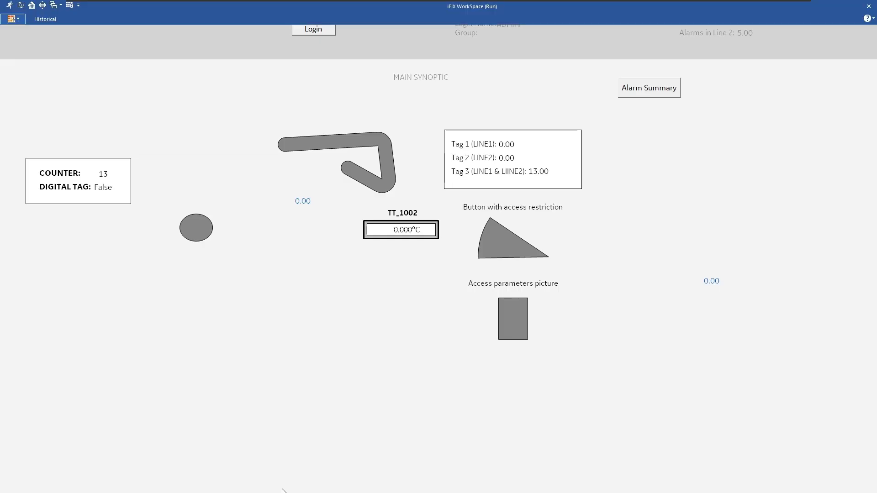
left_click(869, 7)
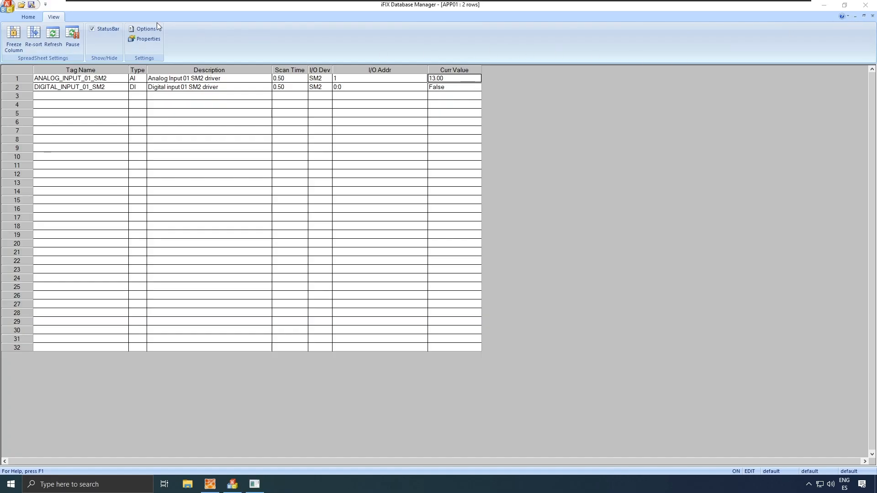
left_click(51, 38)
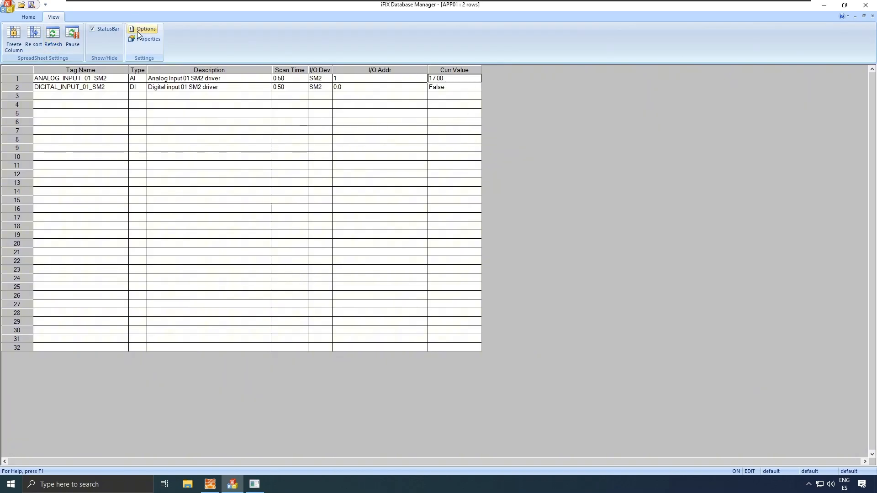
left_click(55, 37)
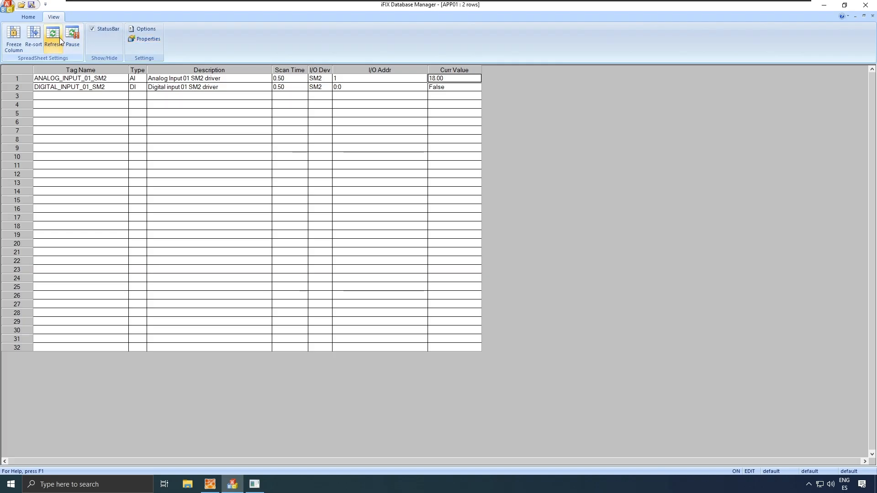
- Set DIGITAL_INPUT_01_SM2 to 1 and refresh until ANALOG_INPUT_01_SM2 resets to zero
left_click(454, 90)
type("1")
key("Return")
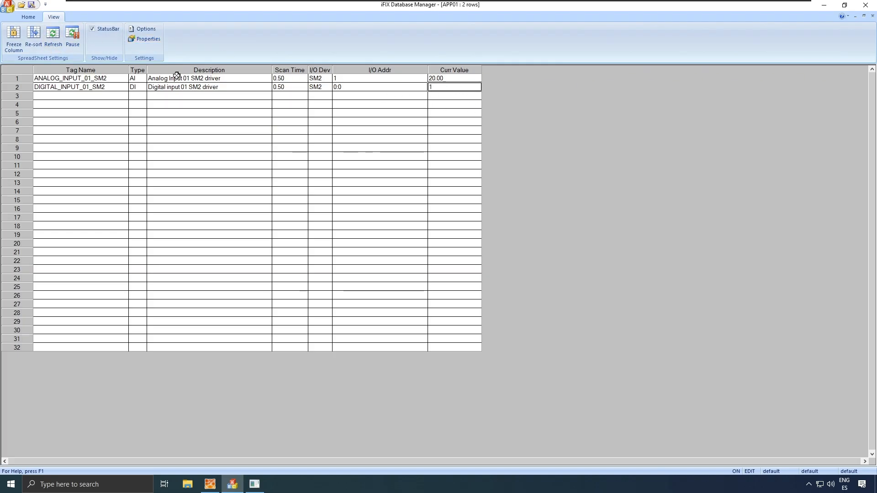
left_click(52, 31)
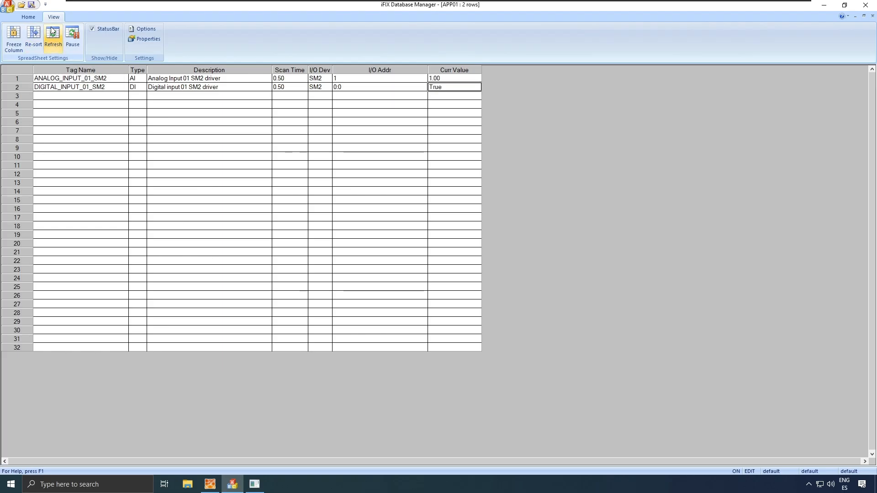
left_click(52, 31)
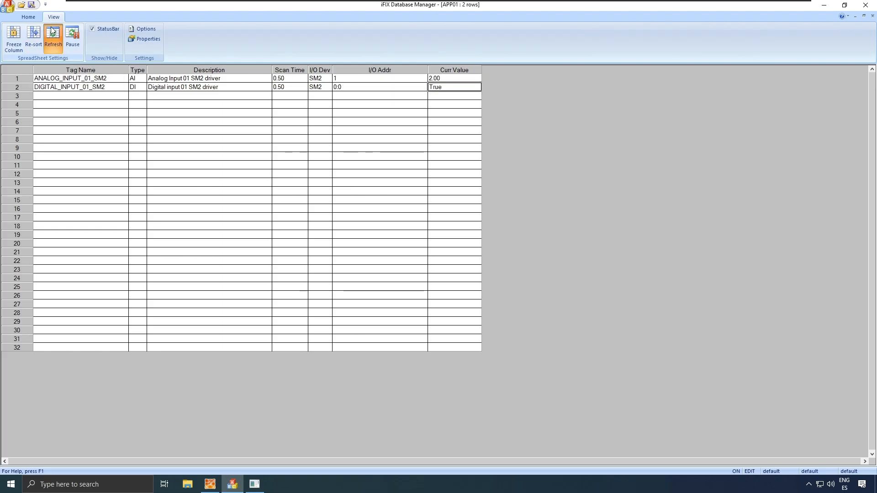
left_click(53, 32)
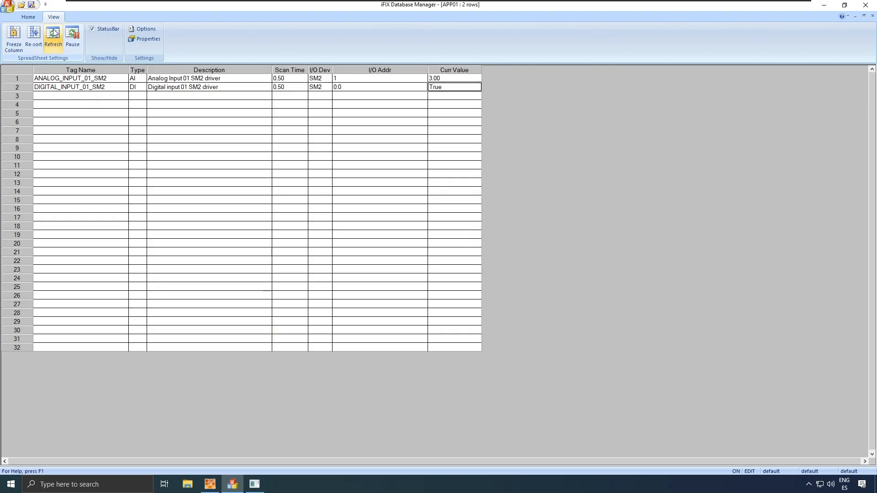
left_click(53, 33)
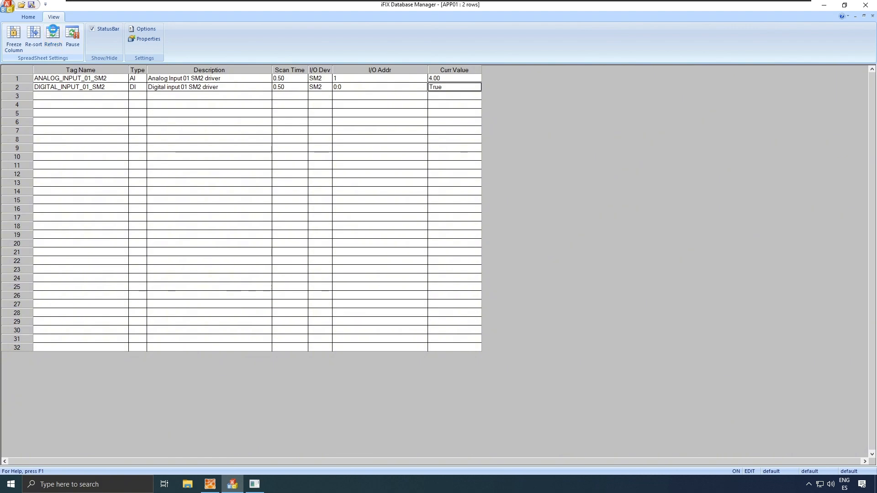
left_click(53, 33)
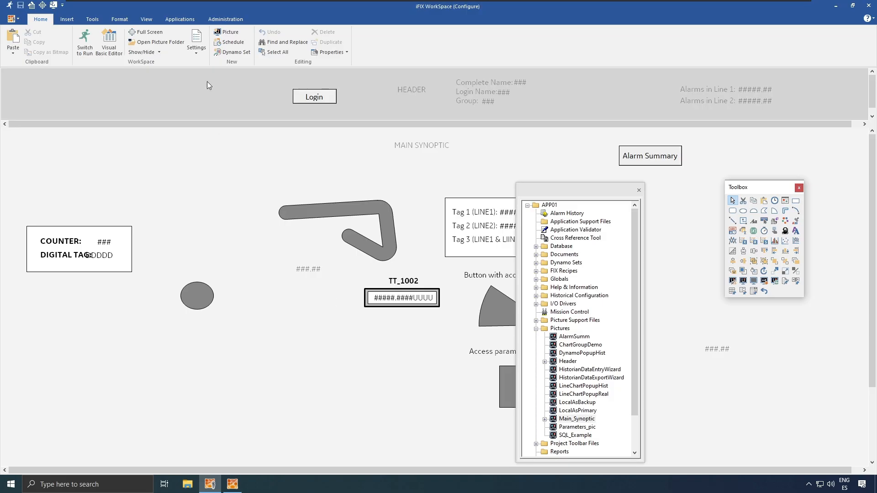
- In SCU's startup task configuration, select FixBackgroundServer.exe as the task file
left_click(187, 21)
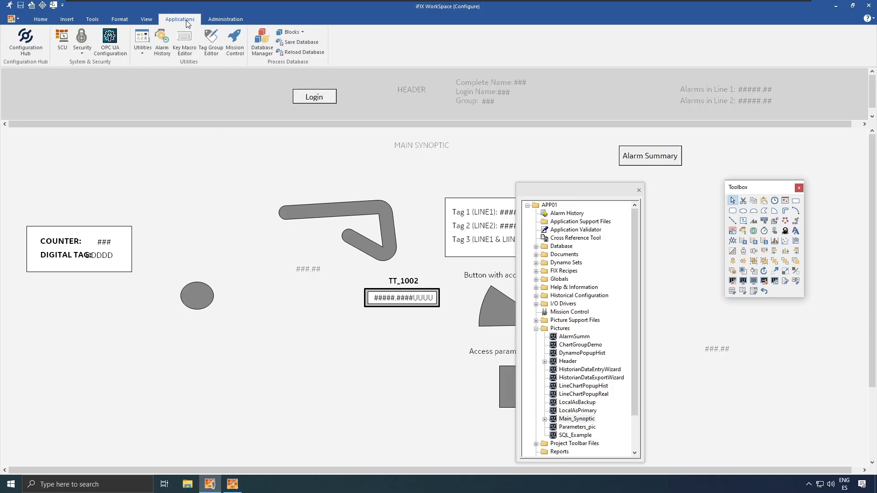
left_click(66, 41)
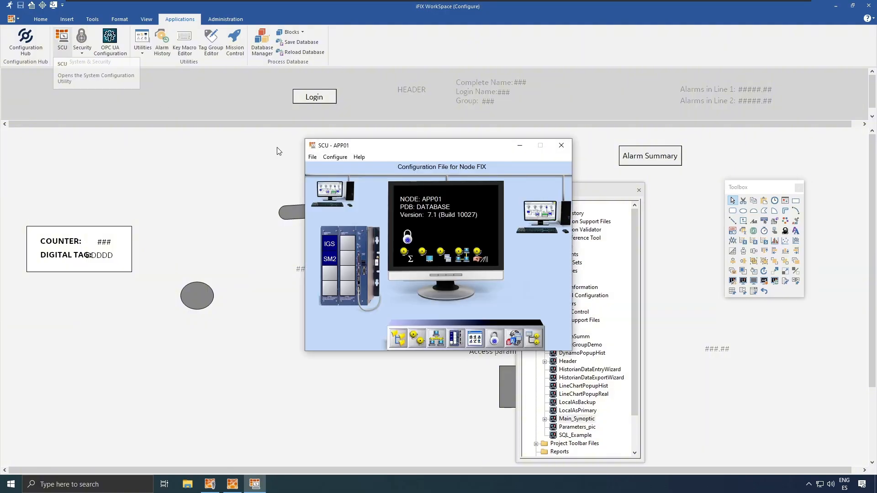
left_click(328, 158)
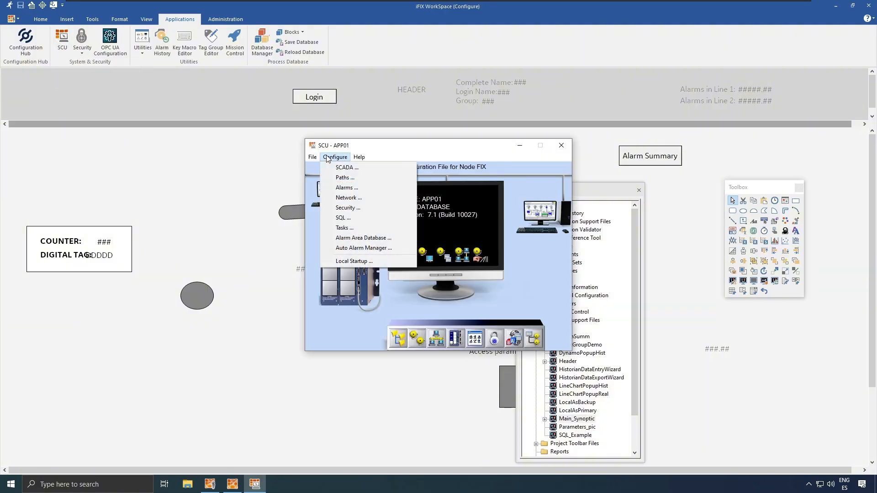
left_click(368, 227)
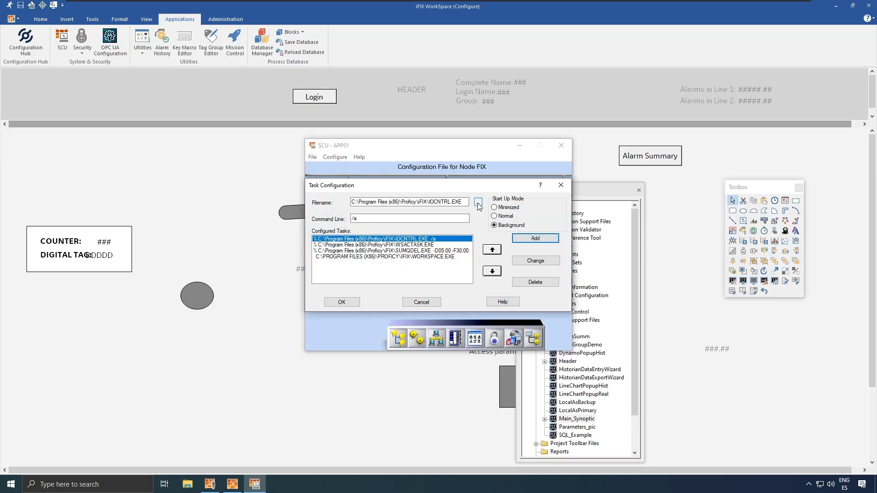
left_click(478, 203)
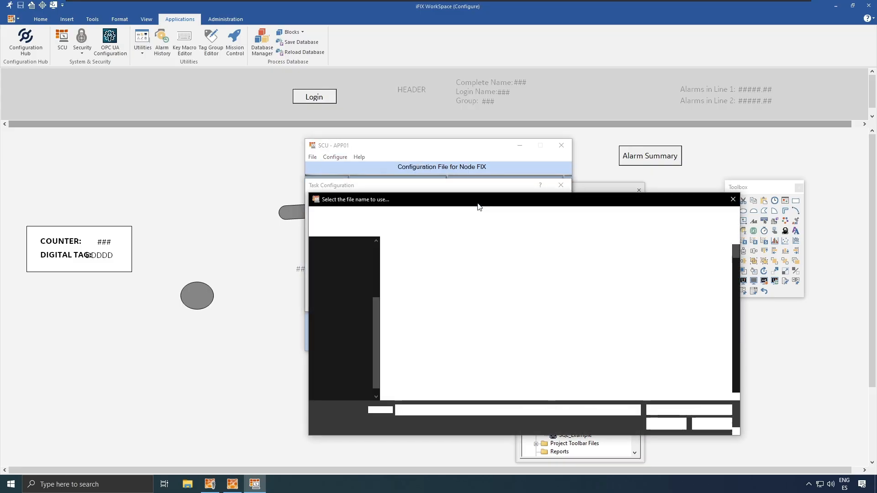
type("**")
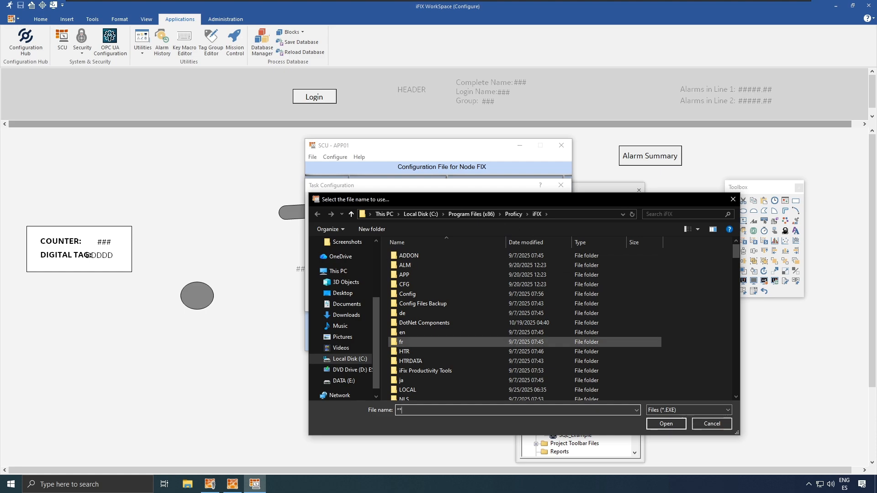
type("back")
key("Return")
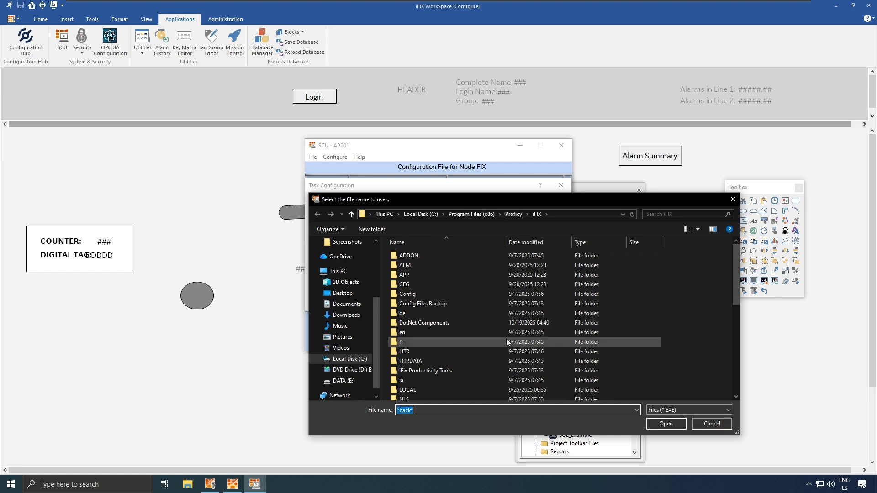
scroll(506, 338, "down", 5)
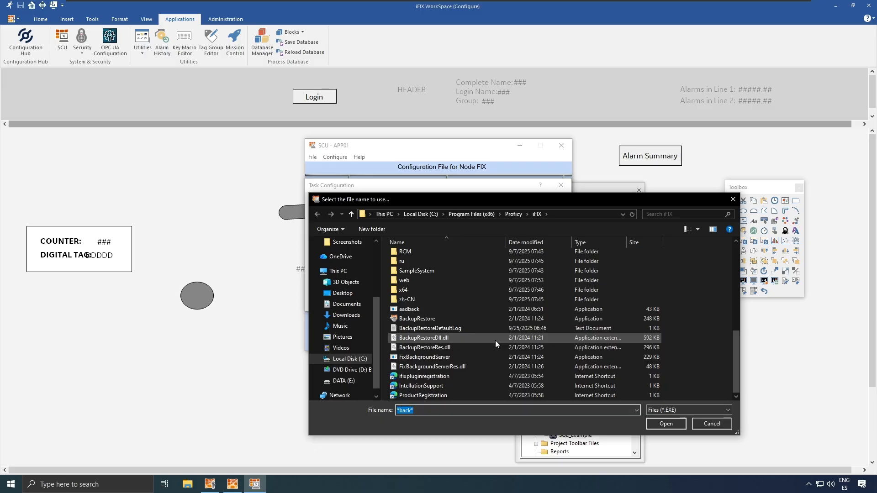
left_click(439, 357)
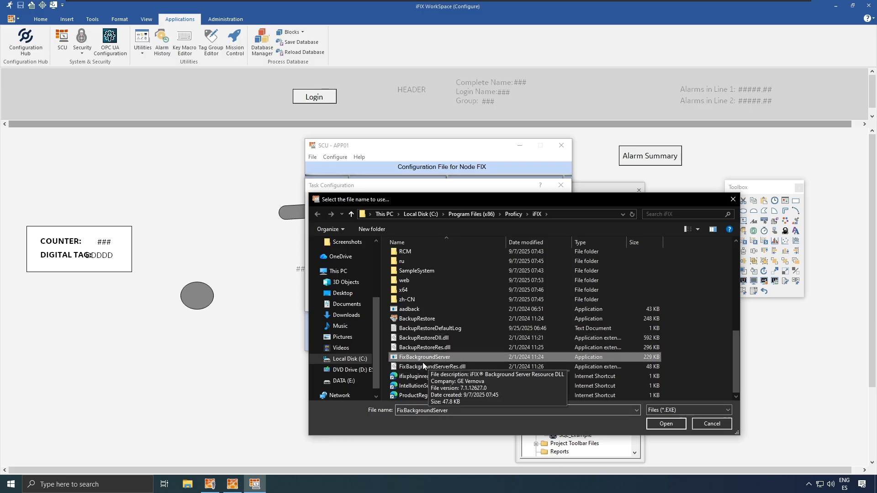
left_click(666, 424)
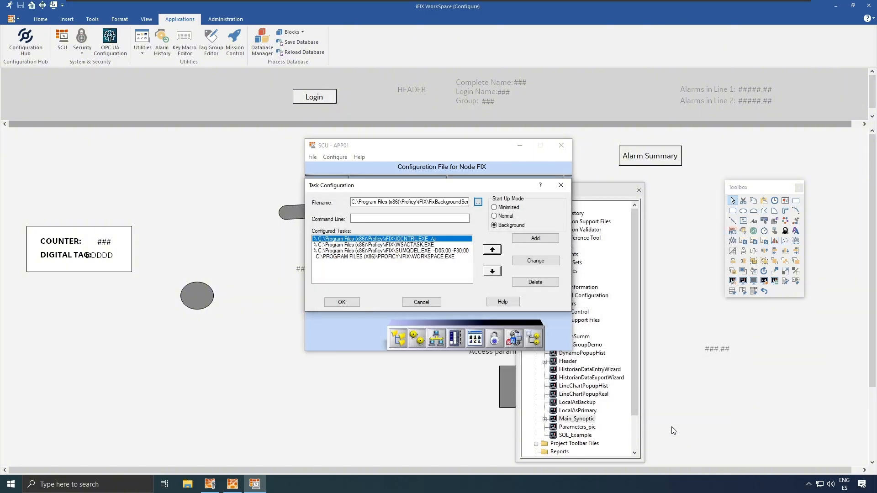
- Add it as a startup task, save the node configuration, and close SCU and WorkSpace
left_click(544, 239)
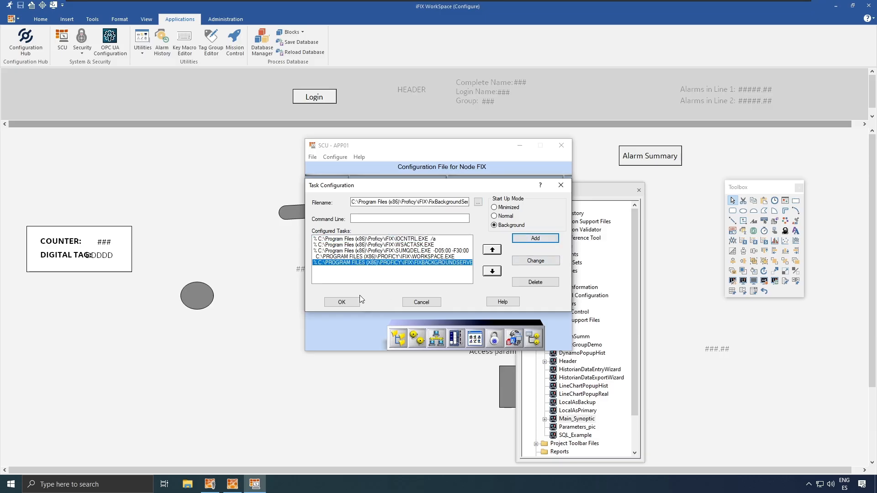
left_click(346, 303)
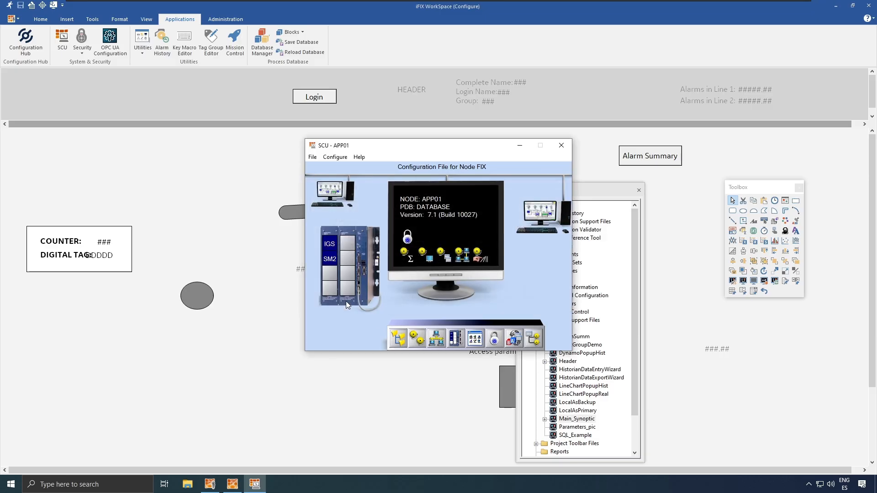
left_click(313, 156)
left_click(327, 187)
left_click(561, 145)
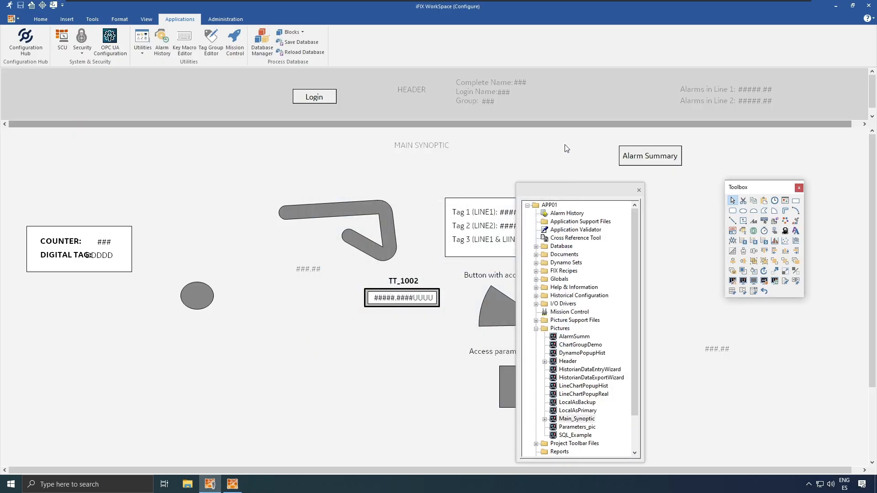
left_click(868, 7)
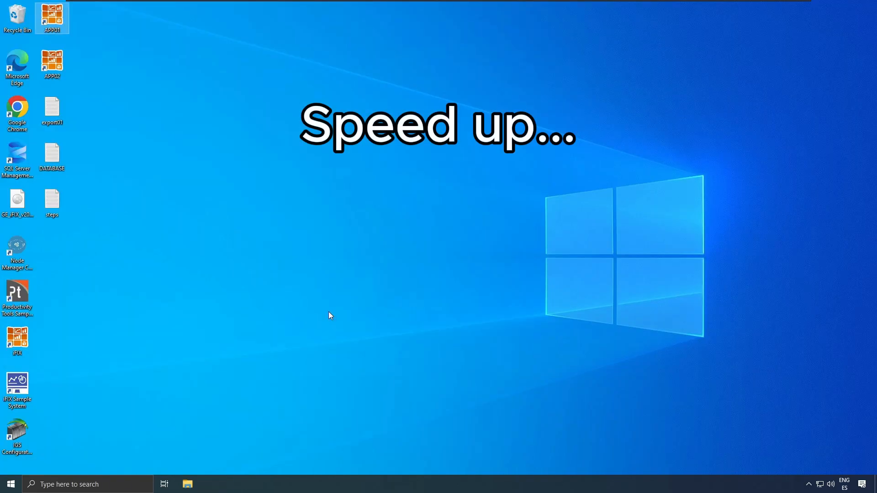
- Launch APP01 in demo mode, log in with the administrator username and password, then exit WorkSpace
double_click(52, 34)
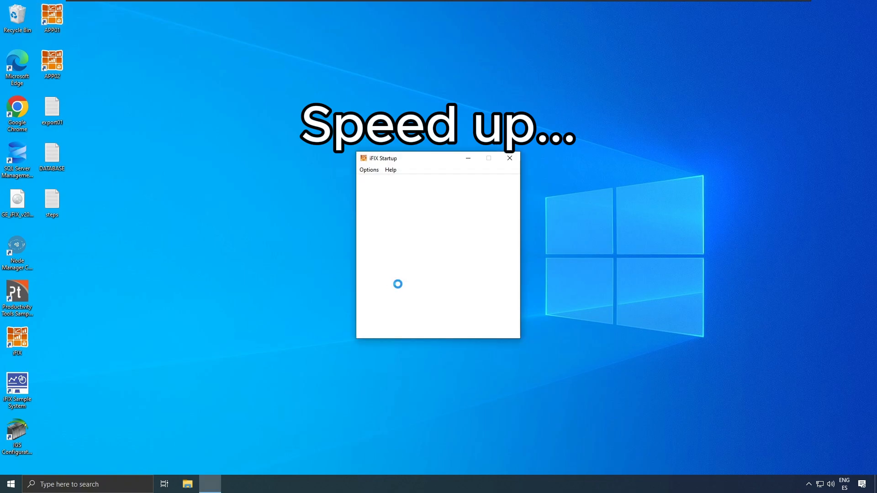
left_click(430, 250)
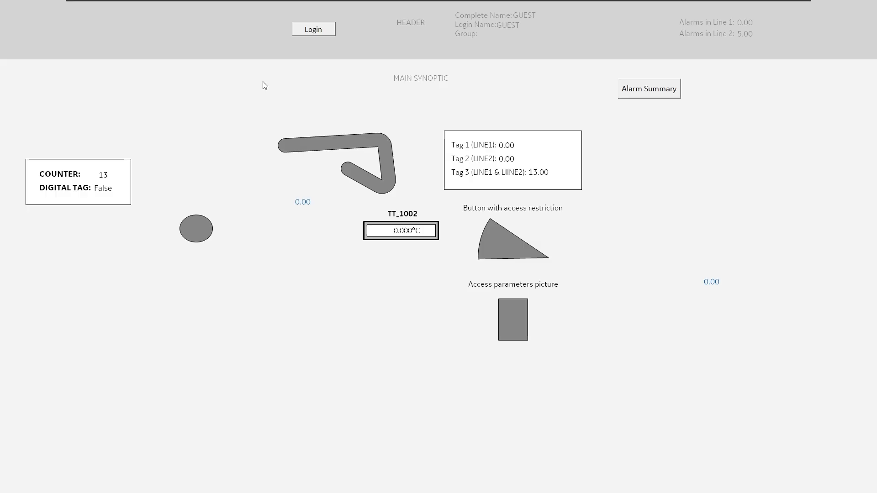
left_click(326, 34)
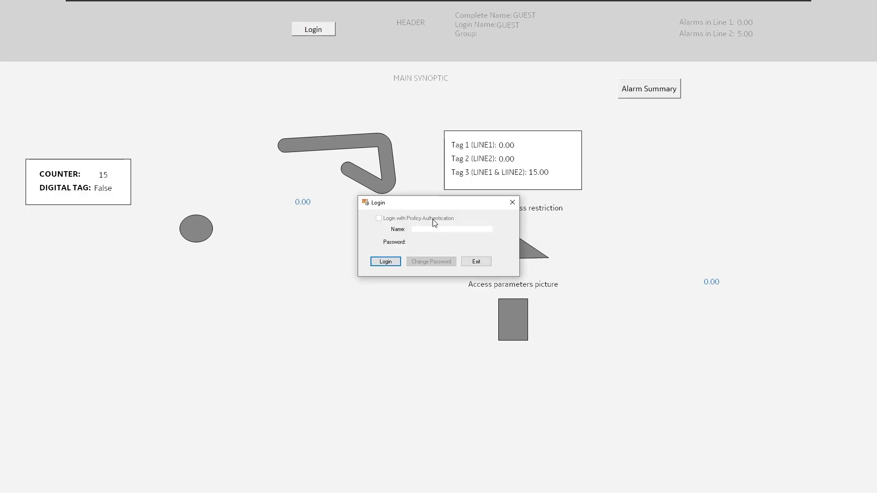
type("adddmin")
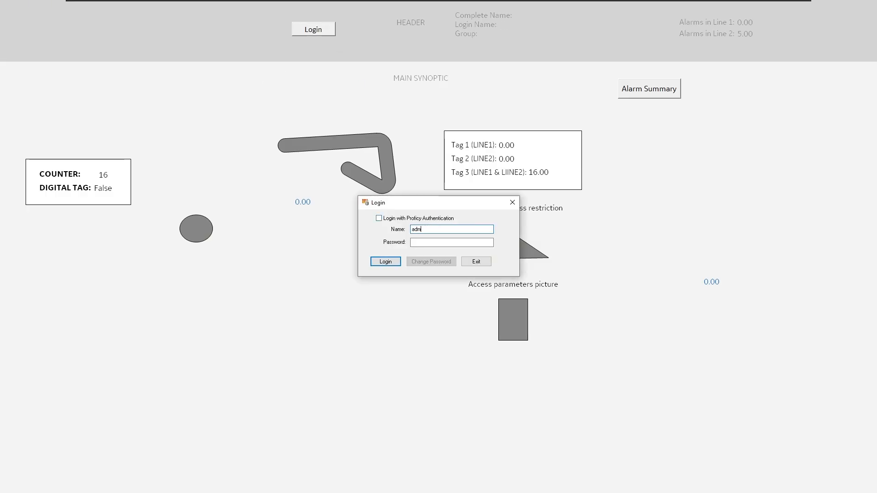
key("Tab")
type("admin")
key("Return")
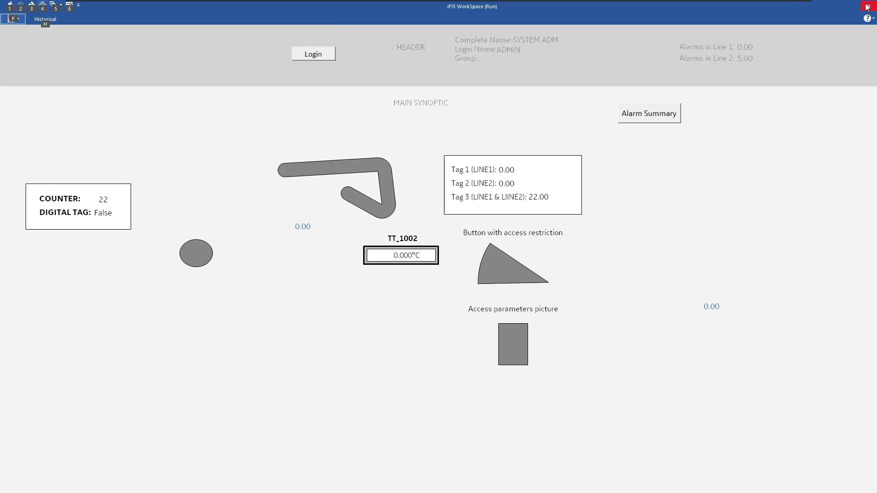
left_click(865, 5)
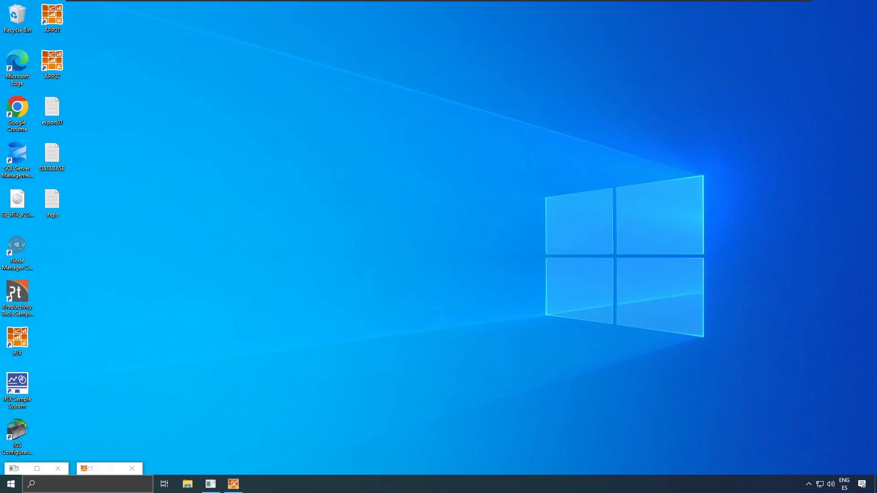
- Launch iFIX Database Manager via Windows search and load the APP01 tag list
left_click(93, 484)
type("databasemanage")
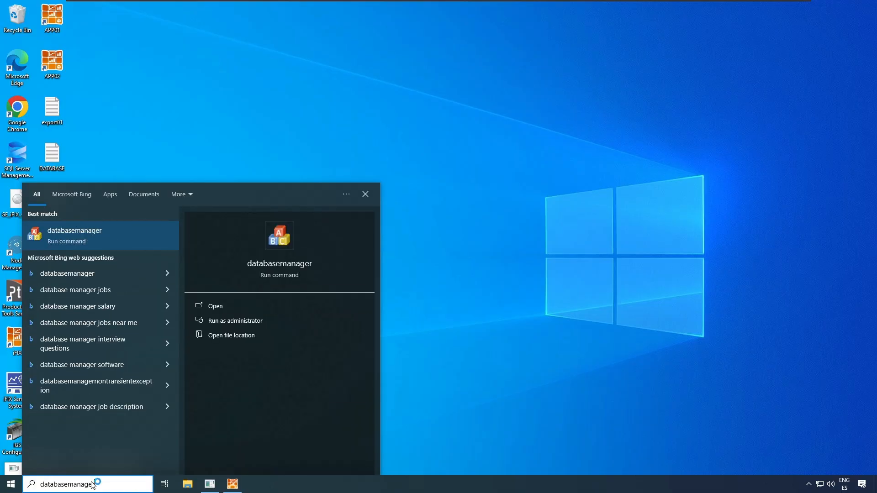
key("Return")
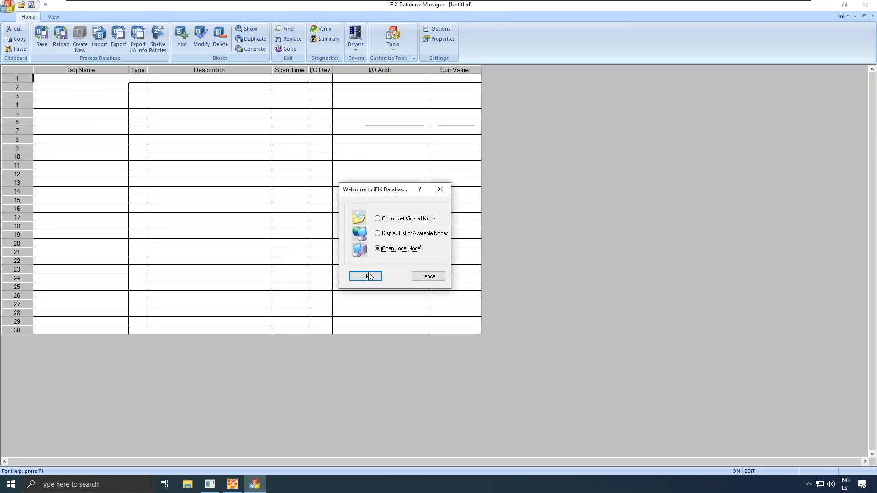
left_click(368, 276)
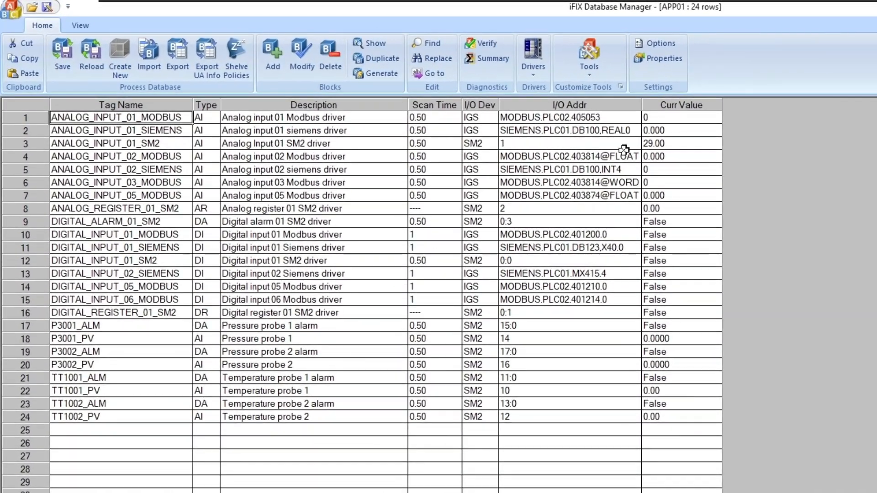
left_click_drag(496, 108, 45, 101)
left_click_drag(63, 139, 64, 144)
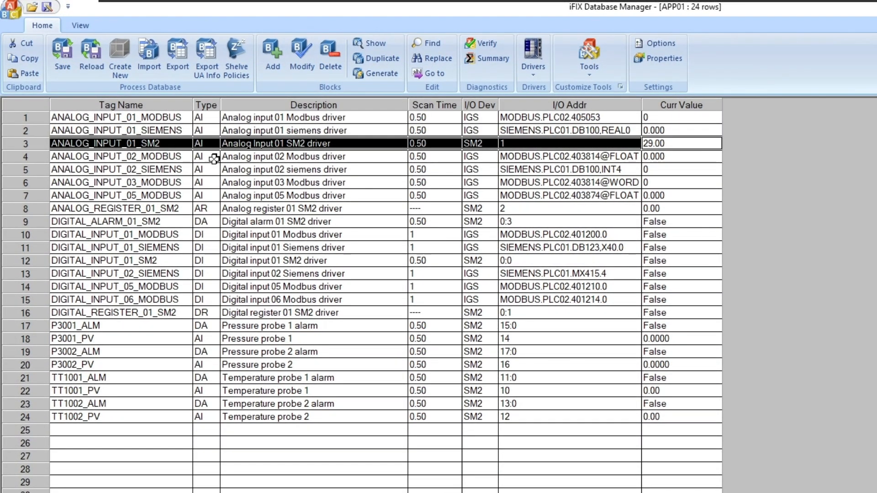
left_click(81, 25)
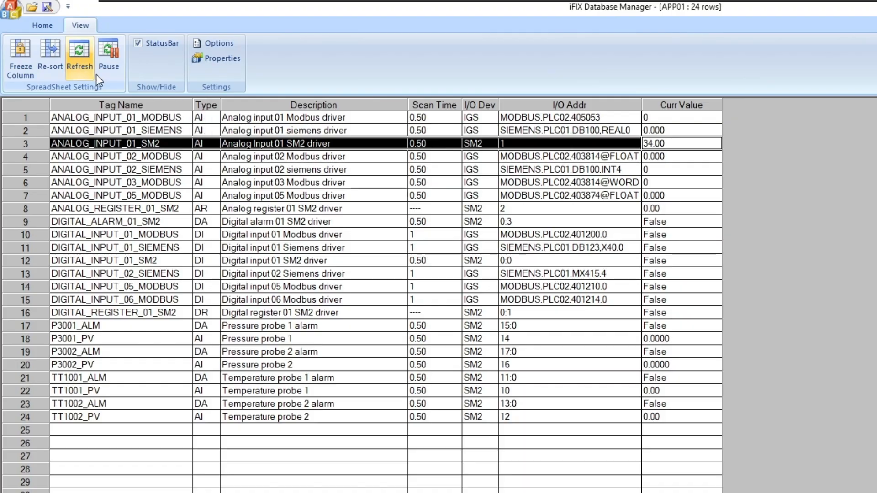
- Refresh until ANALOG_INPUT_01_SM2 climbs and resets to 0 with DIGITAL_INPUT_01_SM2 True
left_click(661, 260)
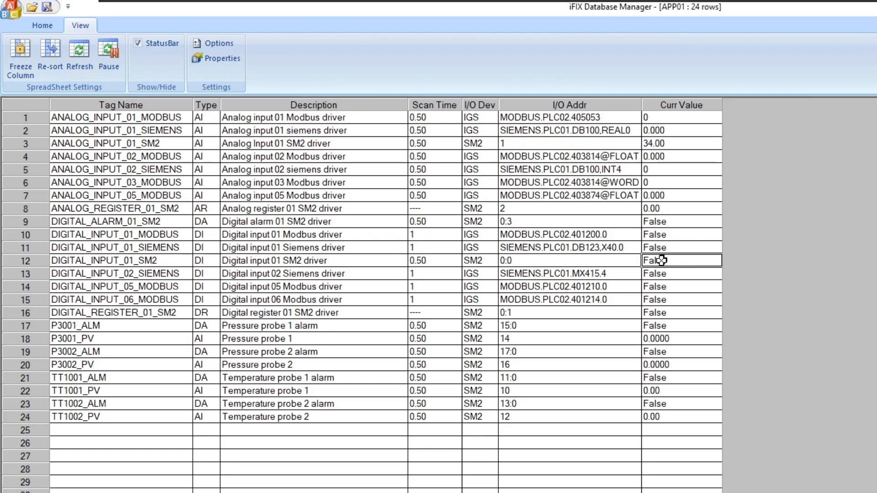
left_click(675, 143)
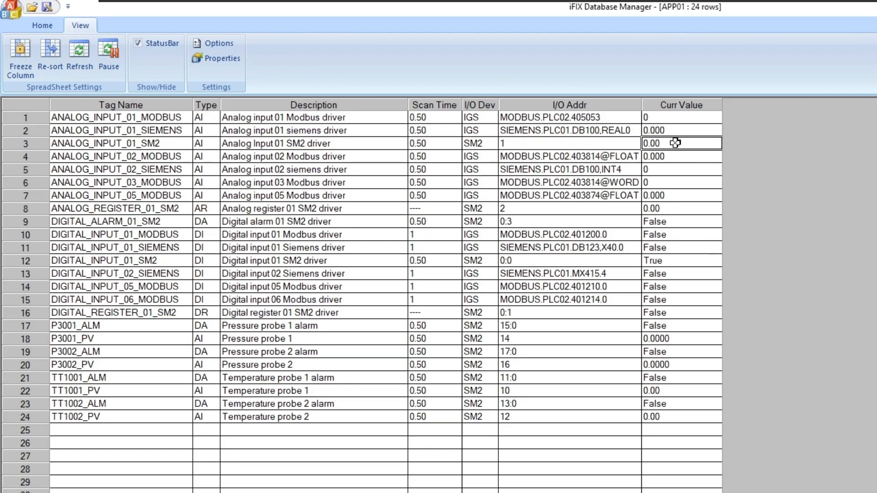
left_click(83, 51)
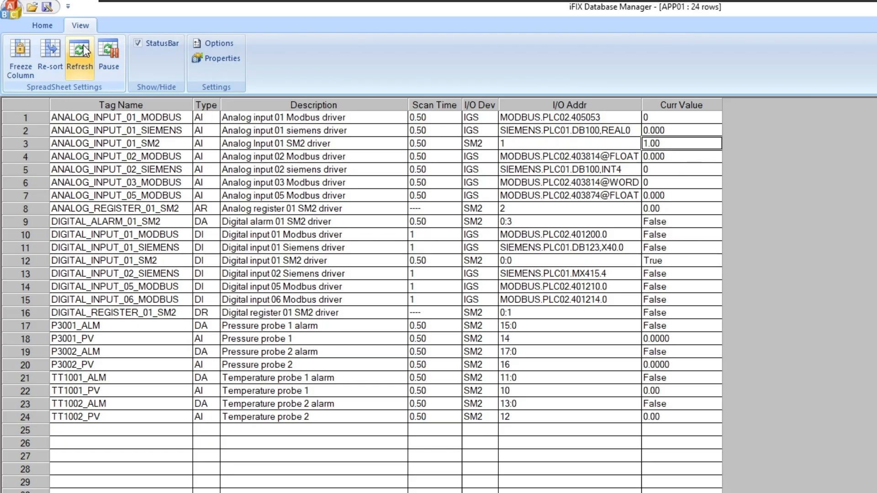
left_click(84, 51)
left_click(84, 51)
left_click(84, 51)
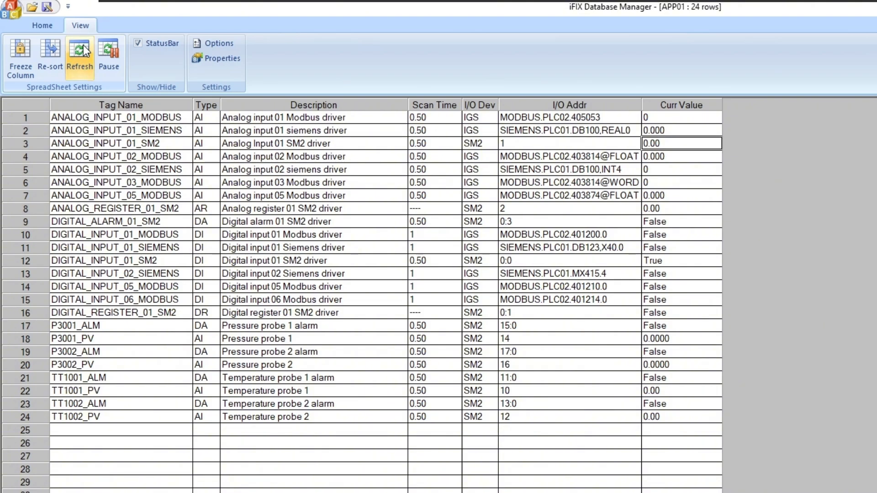